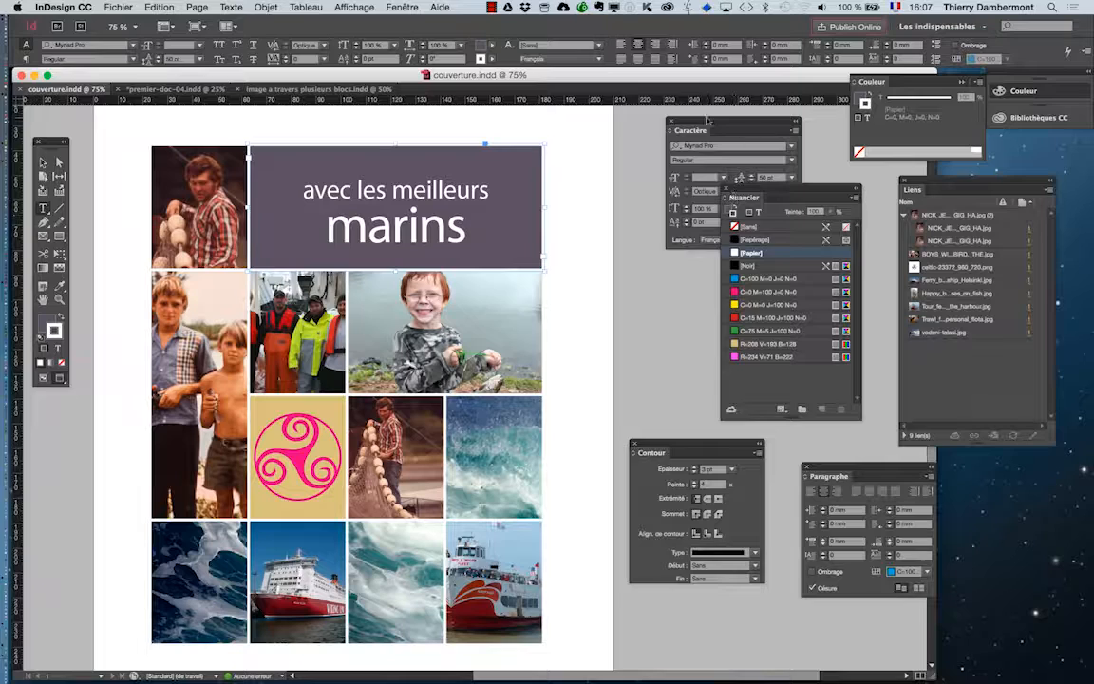
Step: Set the tracking of the word "marins" in the title block to 125
{"action": "left_click_drag", "start_coordinate": [707, 121], "coordinate": [625, 151]}
{"action": "left_click_drag", "start_coordinate": [330, 231], "coordinate": [466, 231]}
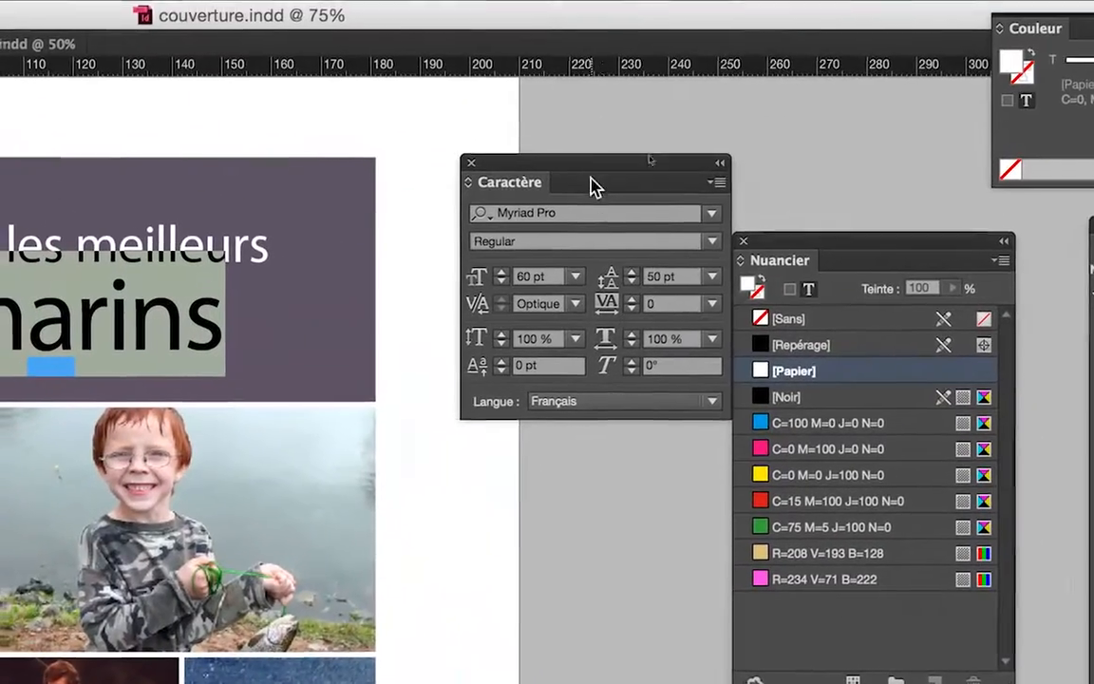
{"action": "left_click_drag", "start_coordinate": [591, 186], "coordinate": [444, 168]}
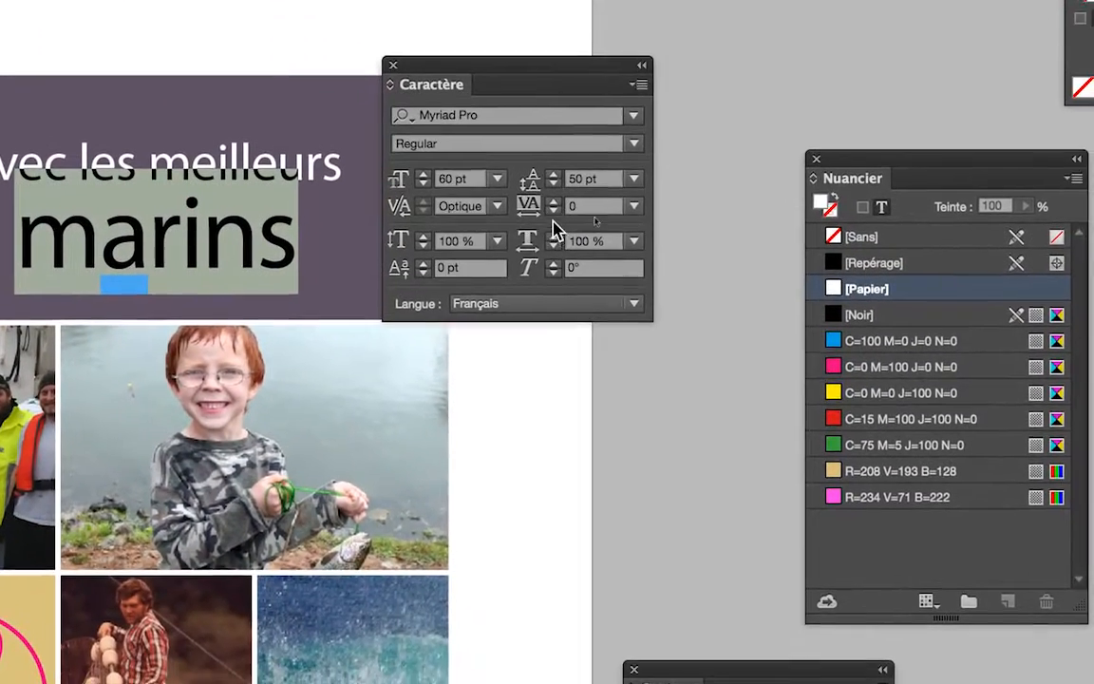
{"action": "left_click", "coordinate": [554, 202], "text": "shift"}
{"action": "left_click", "coordinate": [554, 201], "text": "shift"}
{"action": "left_click", "coordinate": [554, 201], "text": "shift"}
{"action": "left_click", "coordinate": [553, 202], "text": "shift"}
{"action": "left_click", "coordinate": [553, 201], "text": "shift"}
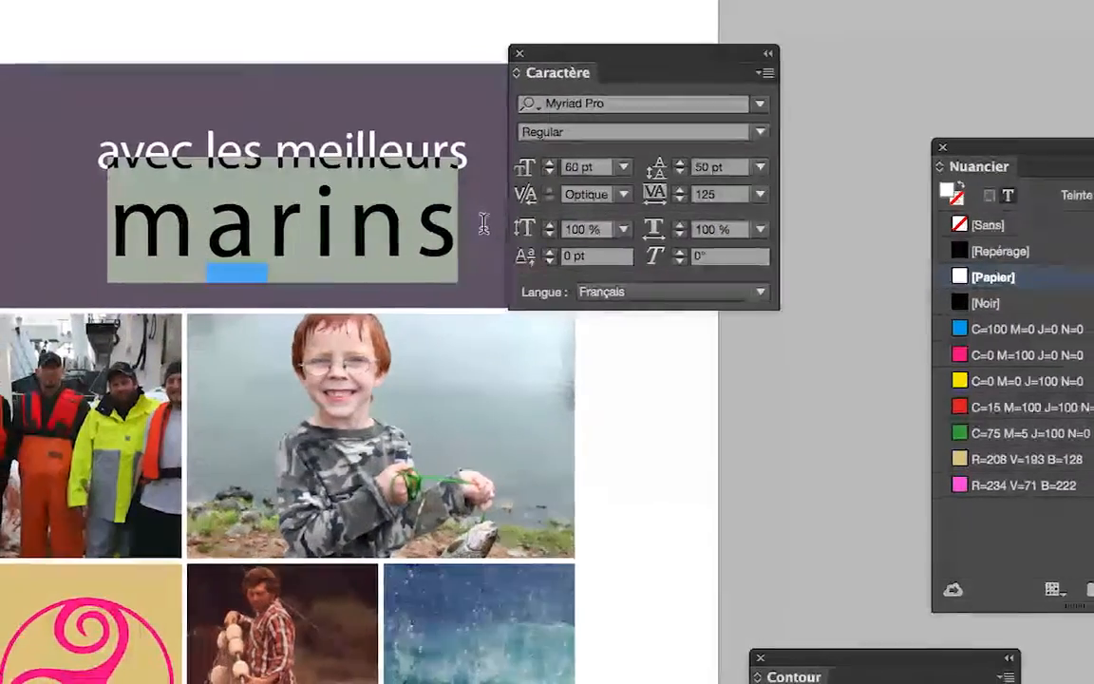
{"action": "left_click", "coordinate": [347, 256]}
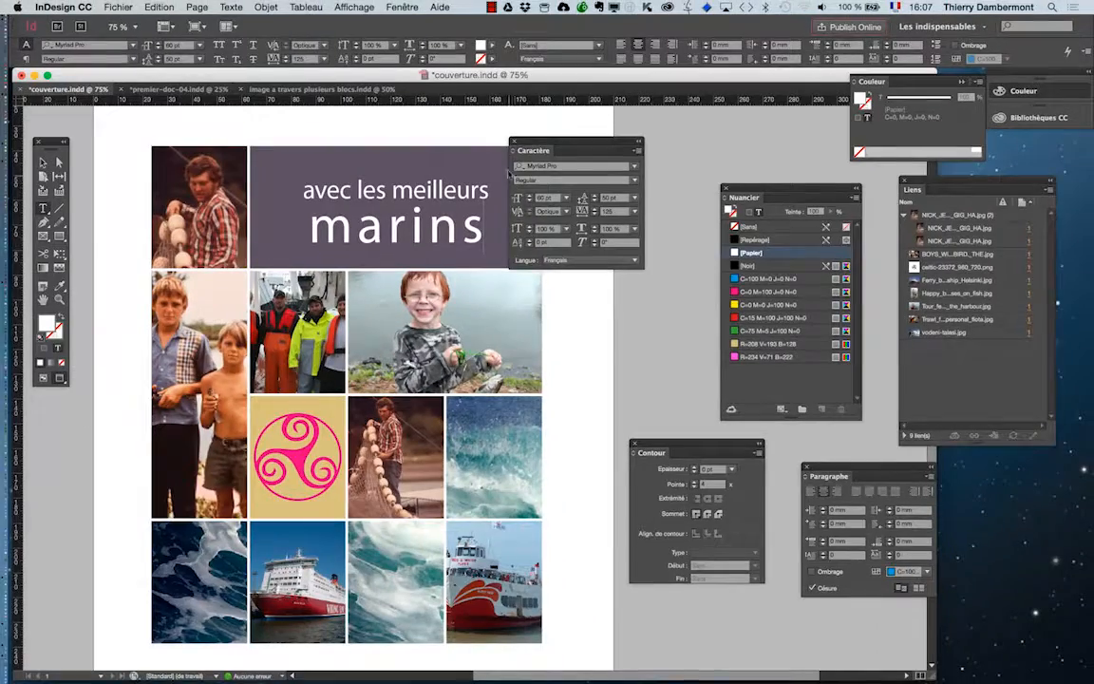
Step: Reselect the word "marins" and set its tracking to 75
{"action": "left_click_drag", "start_coordinate": [527, 145], "coordinate": [636, 156]}
{"action": "left_click", "coordinate": [43, 164]}
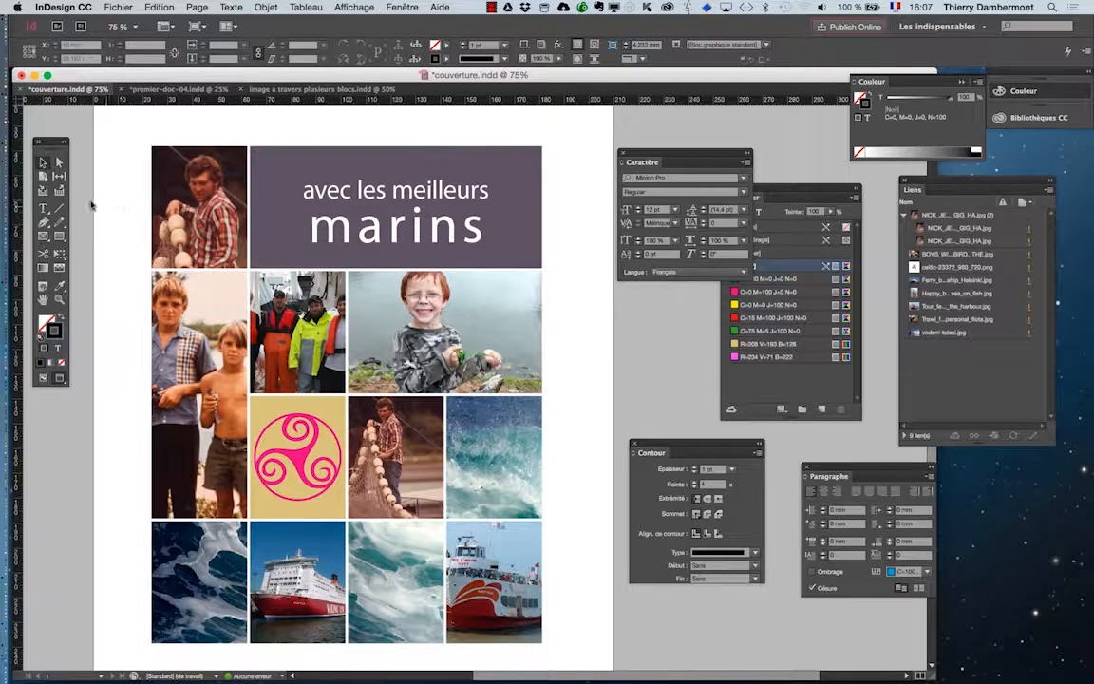
{"action": "left_click", "coordinate": [43, 205]}
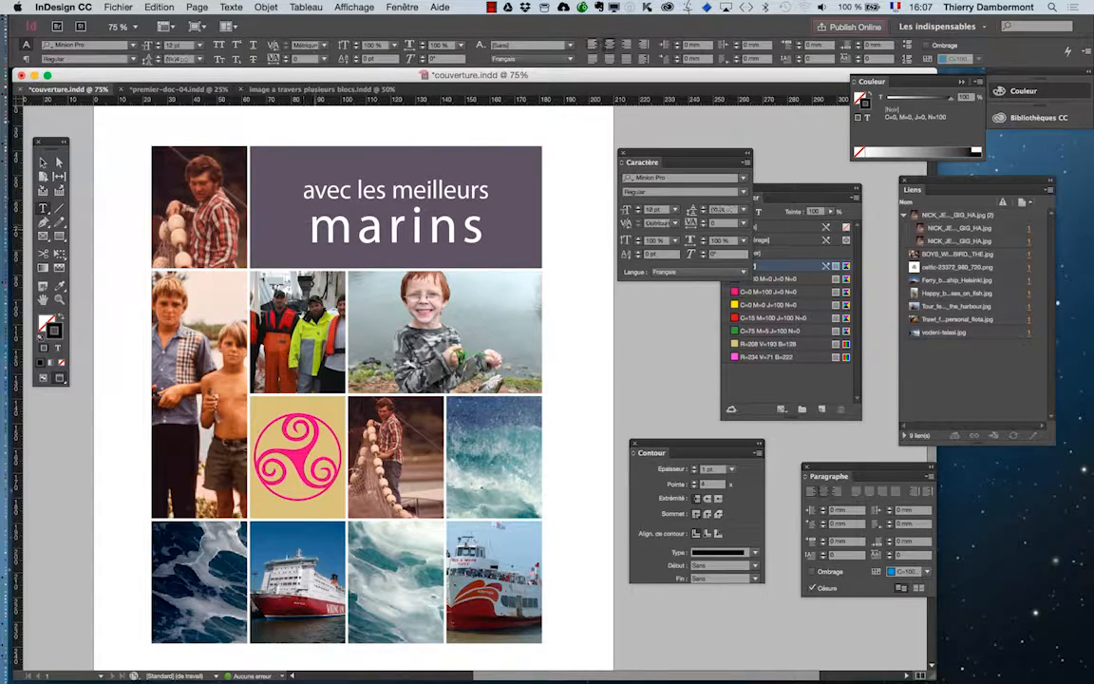
{"action": "left_click_drag", "start_coordinate": [309, 226], "coordinate": [484, 228]}
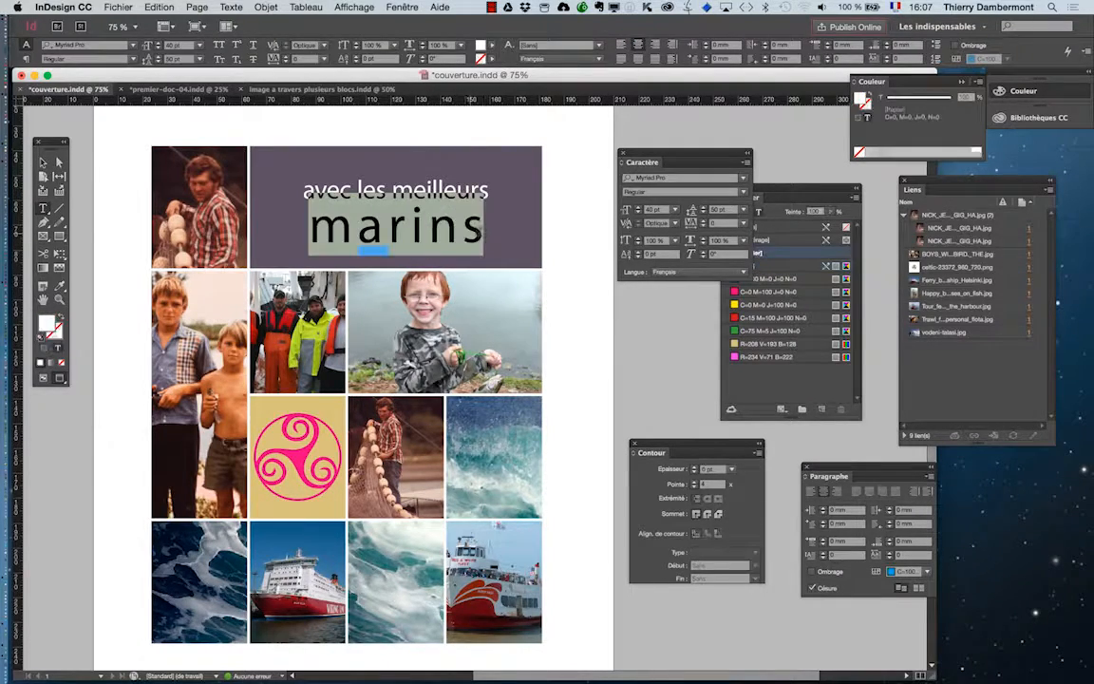
{"action": "left_click", "coordinate": [705, 226]}
{"action": "left_click", "coordinate": [705, 226]}
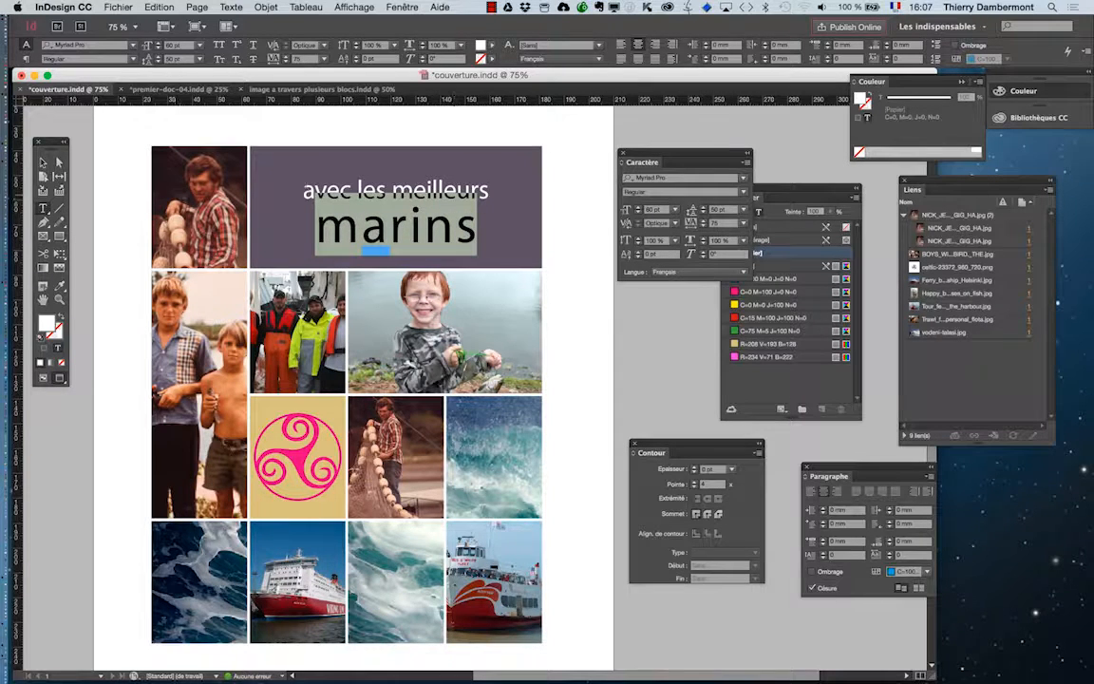
Step: Tighten the kerning between individual letter pairs of "marins" to -50
{"action": "left_click", "coordinate": [363, 228]}
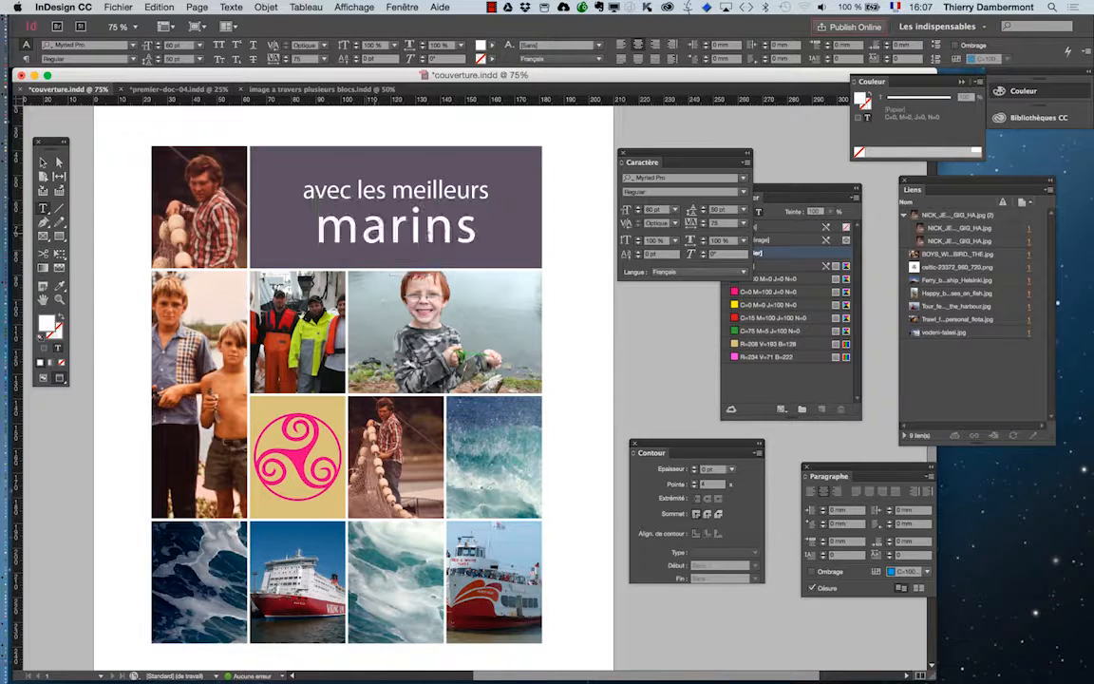
{"action": "left_click", "coordinate": [638, 228]}
{"action": "left_click", "coordinate": [638, 228]}
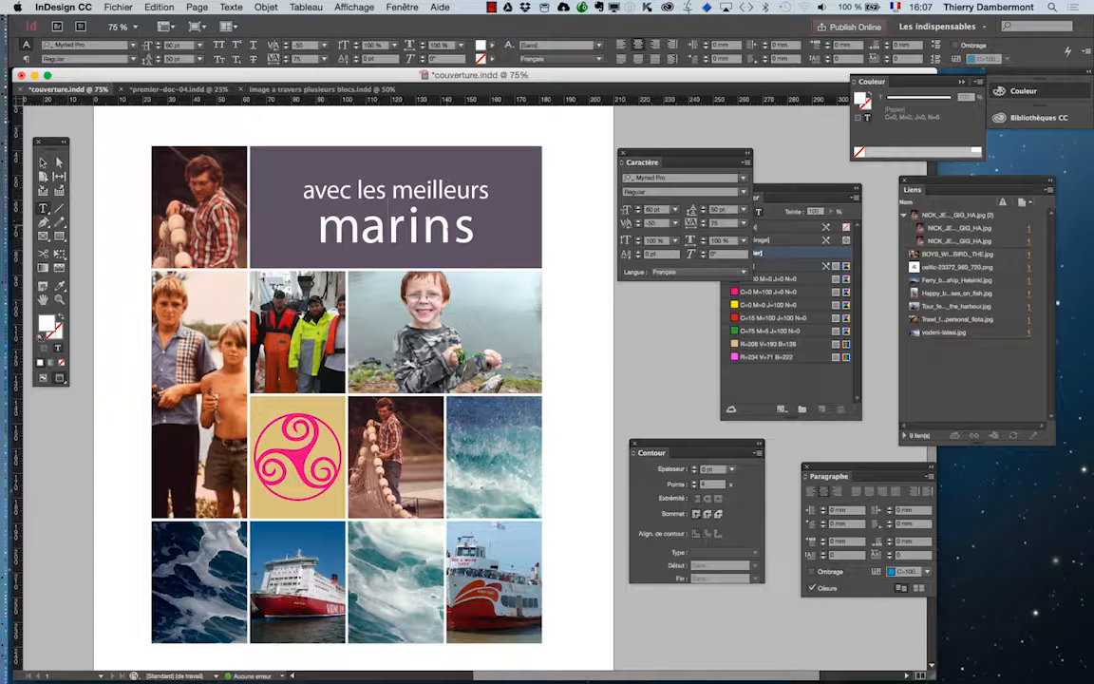
{"action": "left_click", "coordinate": [639, 228]}
{"action": "left_click", "coordinate": [639, 227]}
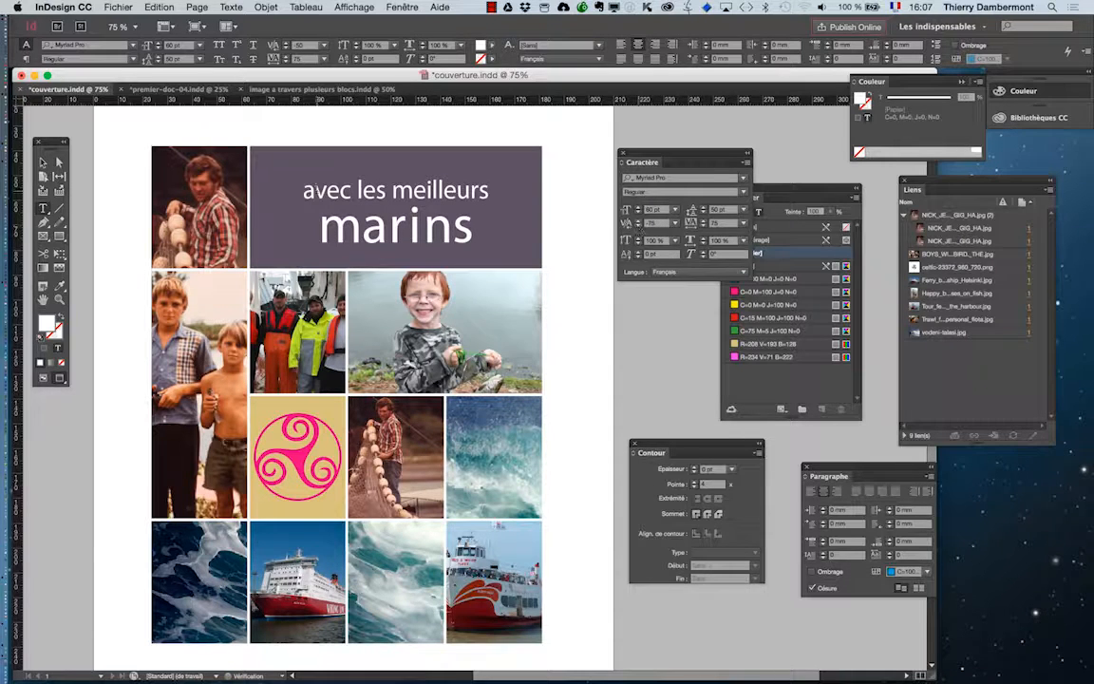
{"action": "left_click", "coordinate": [639, 219]}
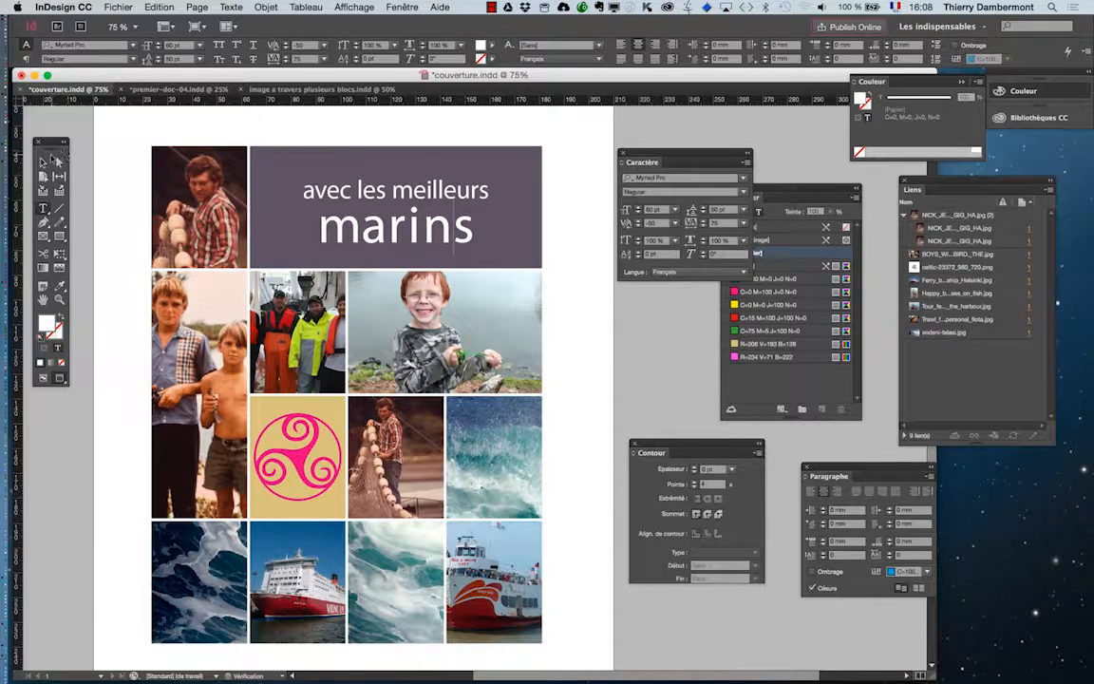
Step: Select the "avec les meilleurs marins" text block, open its Transparence effect settings and enable the preview
{"action": "left_click", "coordinate": [44, 162]}
{"action": "left_click", "coordinate": [77, 172]}
{"action": "left_click", "coordinate": [280, 193]}
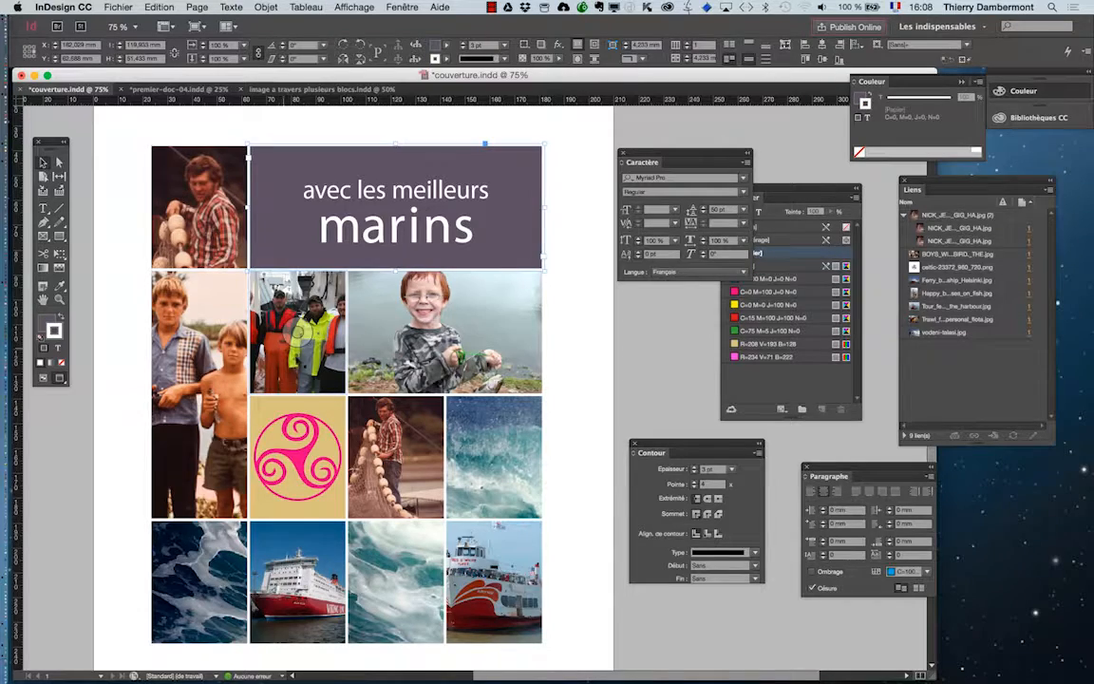
{"action": "scroll", "coordinate": [472, 235], "scroll_direction": "up", "scroll_amount": 3, "text": "alt"}
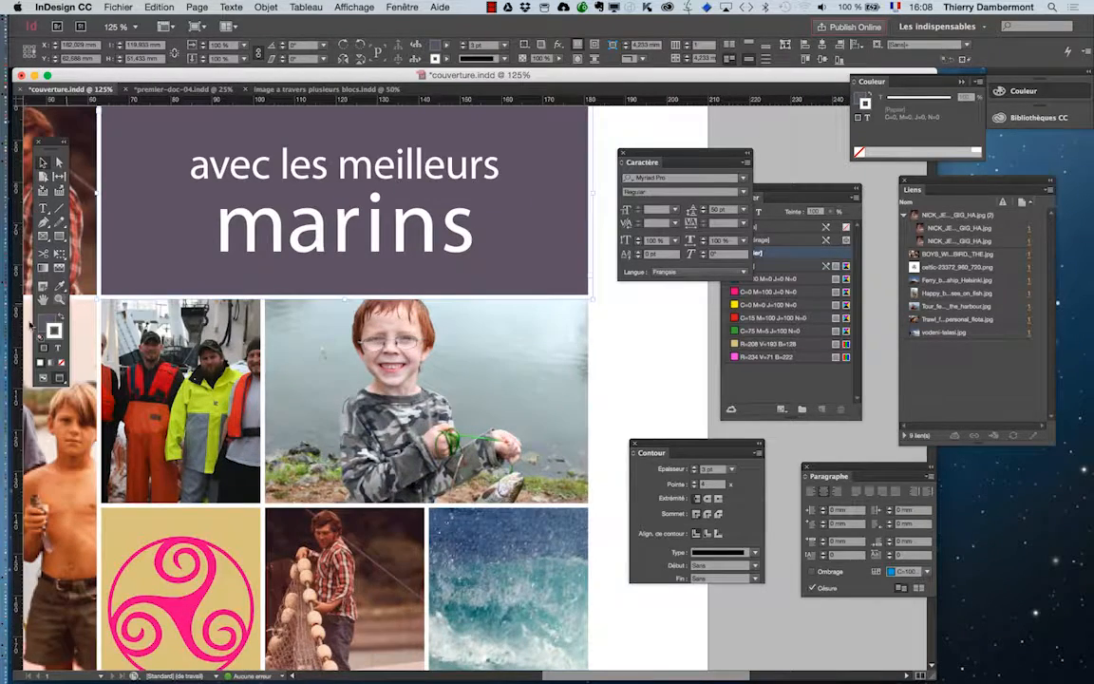
{"action": "scroll", "coordinate": [377, 432], "scroll_direction": "up", "scroll_amount": 5}
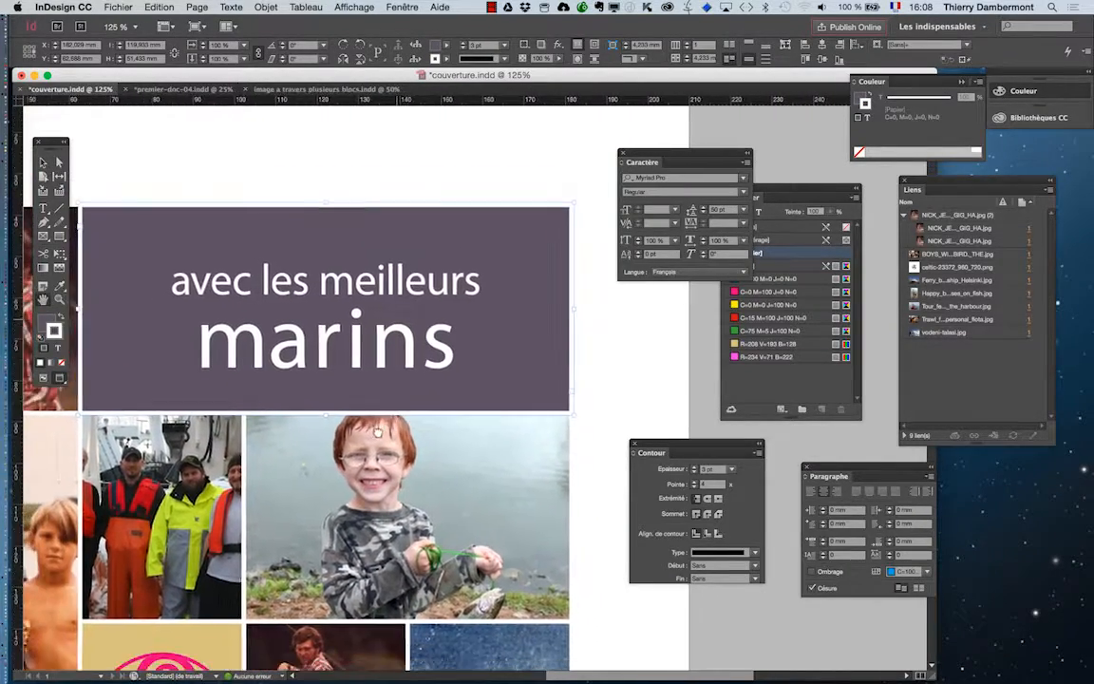
{"action": "left_click", "coordinate": [266, 7]}
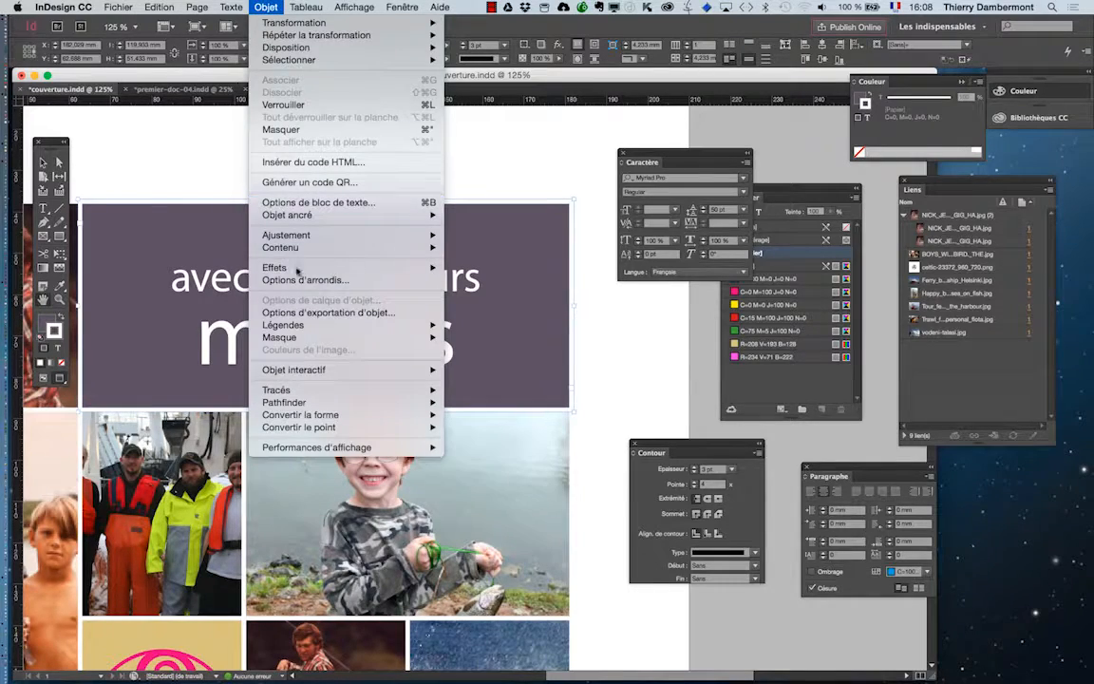
{"action": "mouse_move", "coordinate": [297, 271]}
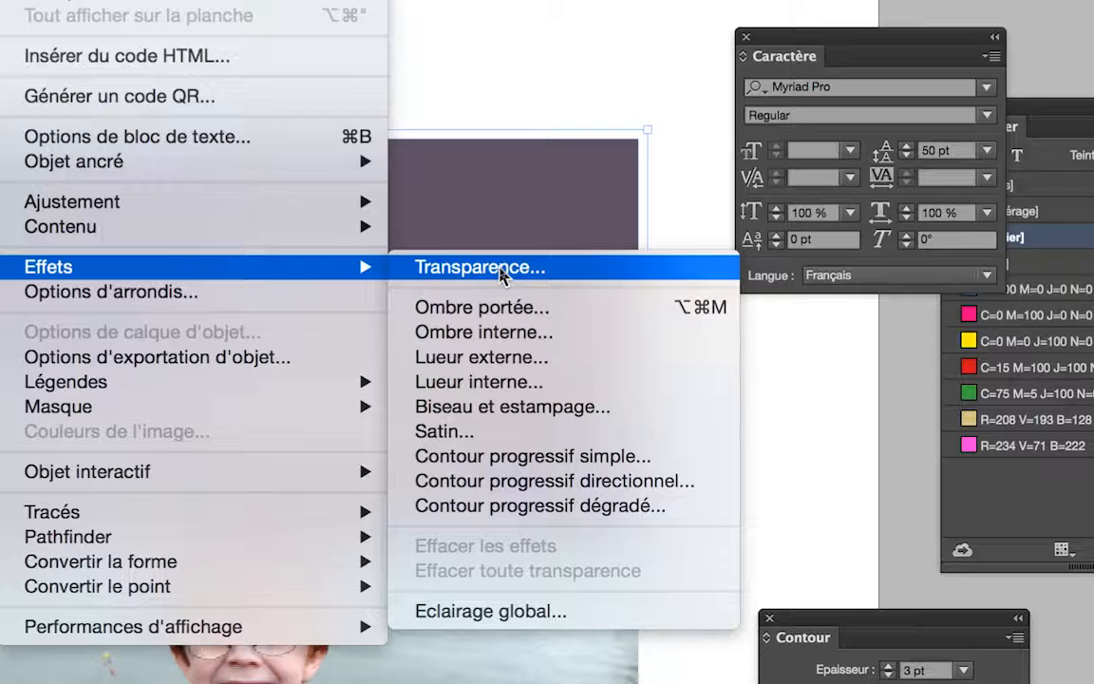
{"action": "left_click", "coordinate": [501, 269]}
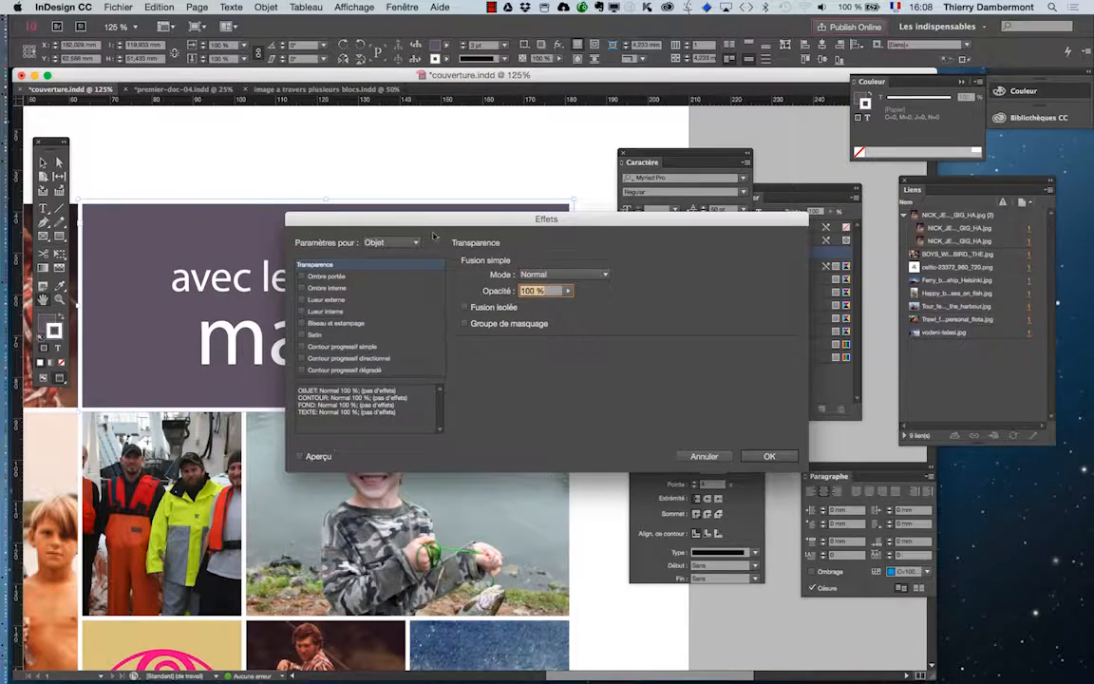
{"action": "left_click_drag", "start_coordinate": [408, 221], "coordinate": [685, 125]}
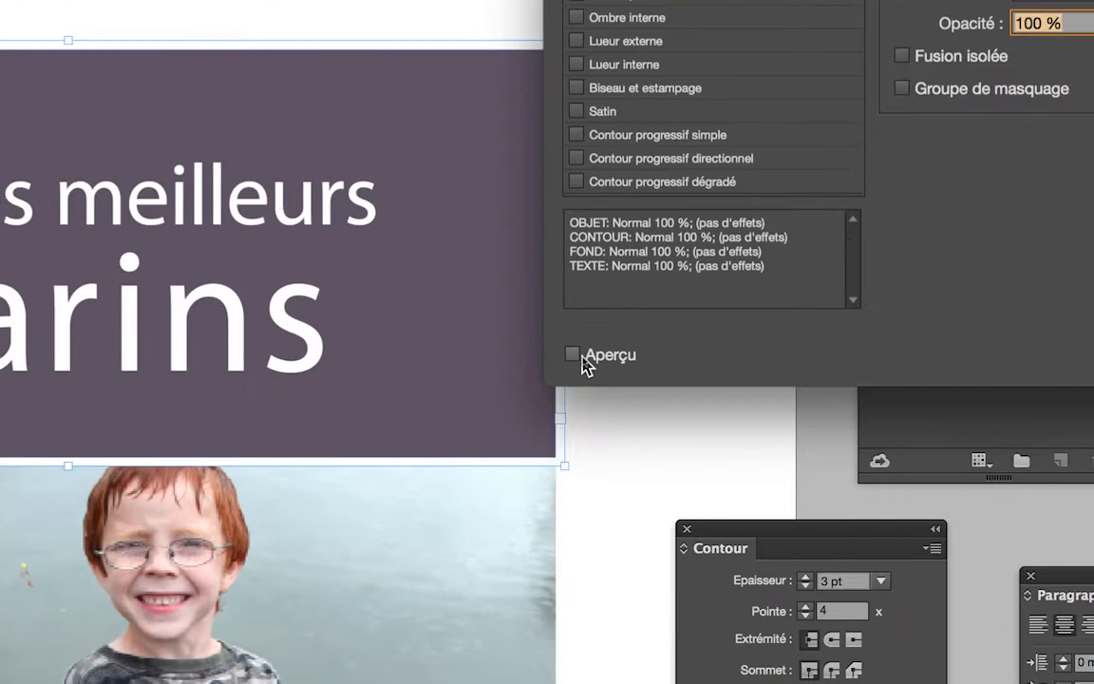
{"action": "left_click", "coordinate": [573, 355]}
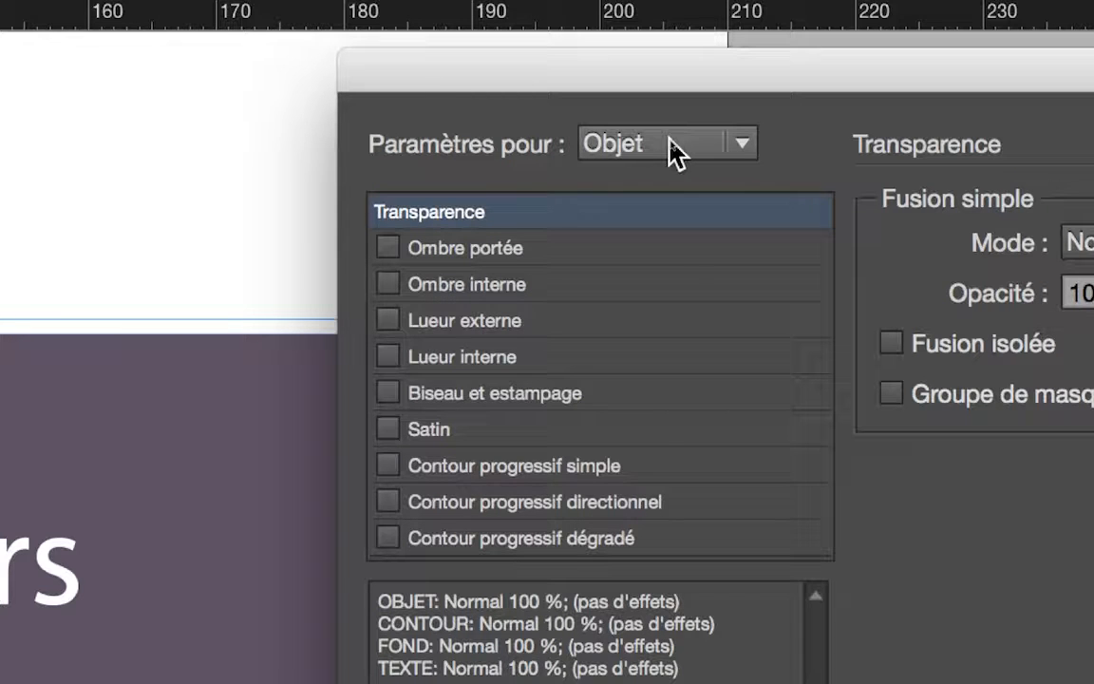
Step: Go through the Contour and Fond effect targets and choose Texte as the part the effects apply to
{"action": "left_click", "coordinate": [670, 152]}
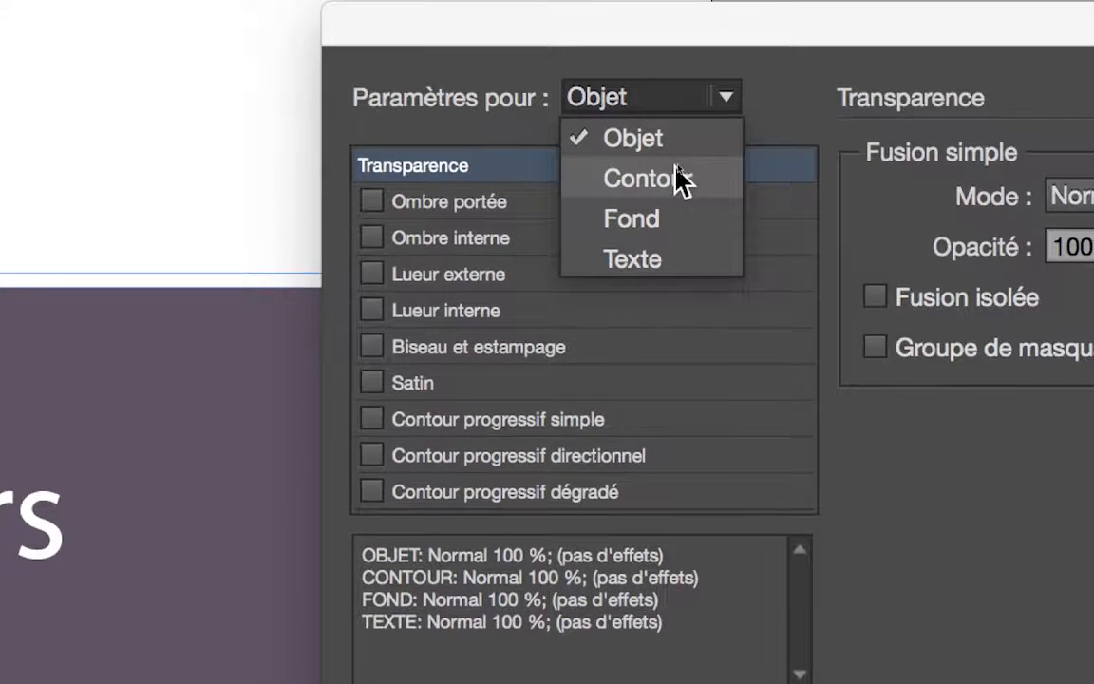
{"action": "left_click", "coordinate": [677, 176]}
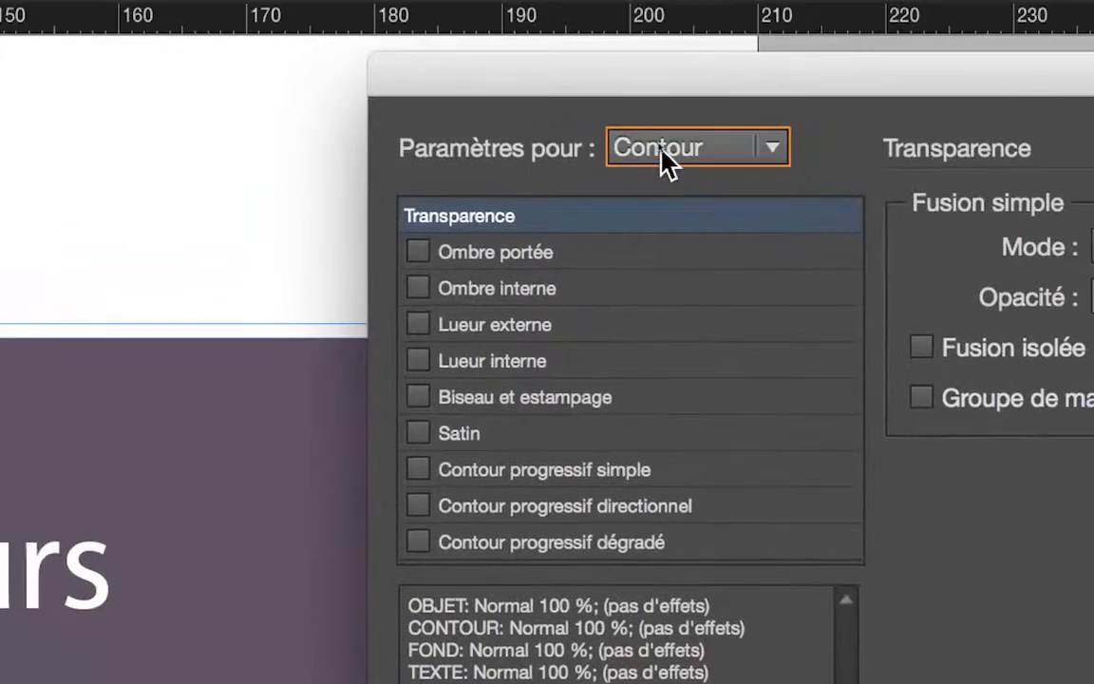
{"action": "left_click", "coordinate": [638, 144]}
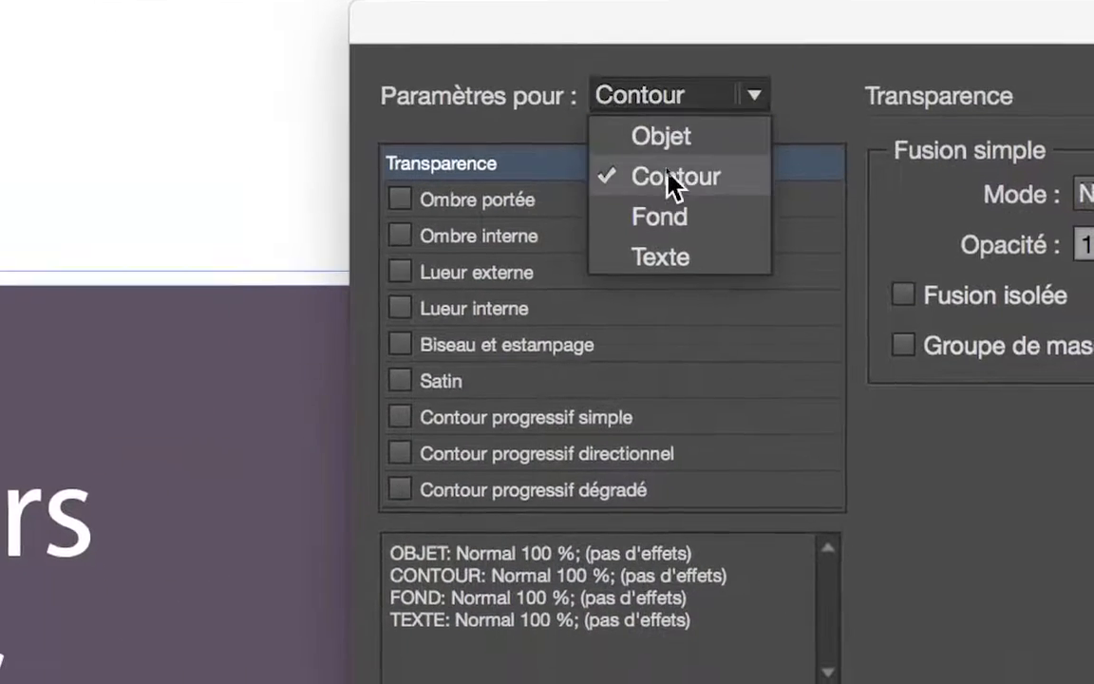
{"action": "left_click", "coordinate": [669, 193]}
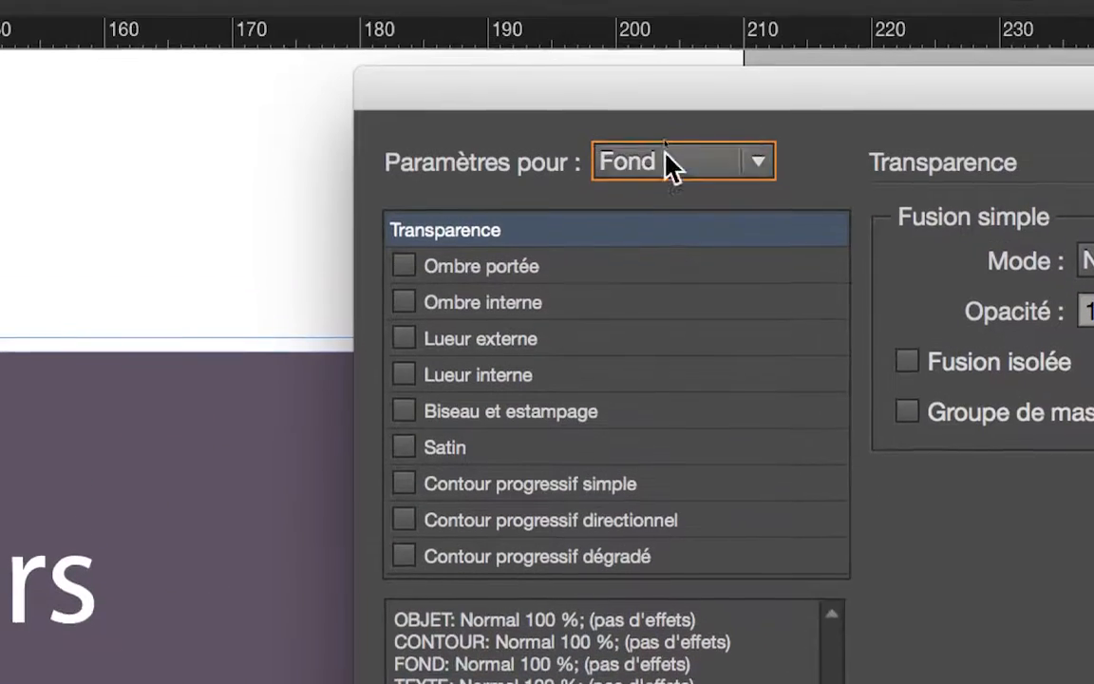
{"action": "left_click", "coordinate": [663, 74]}
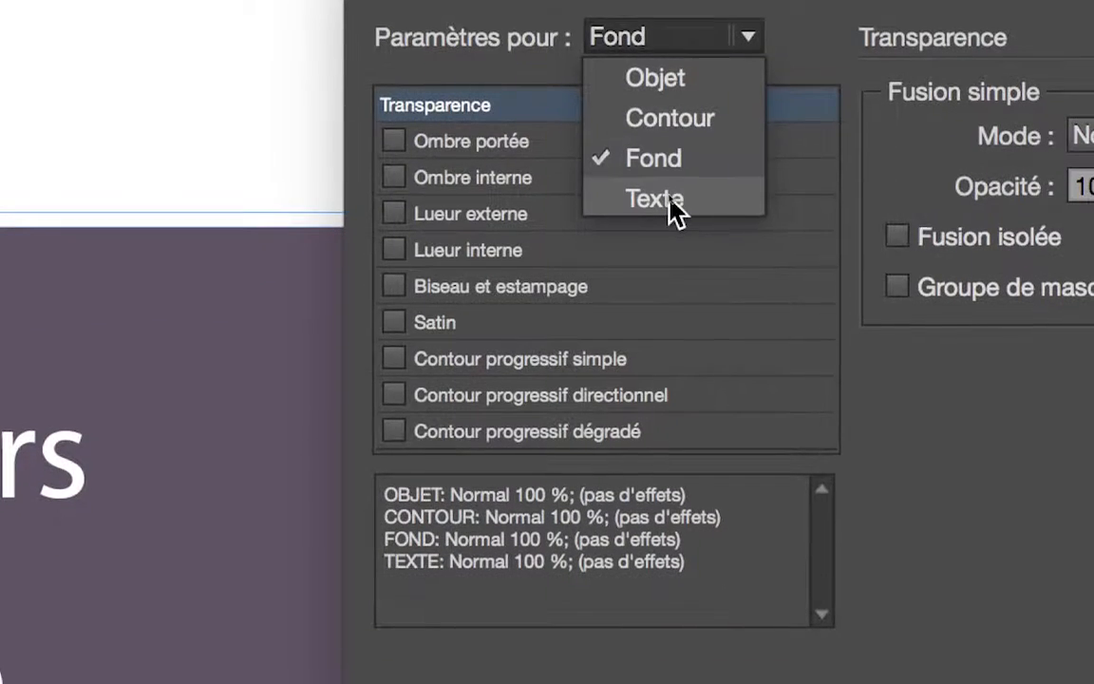
{"action": "left_click", "coordinate": [671, 201]}
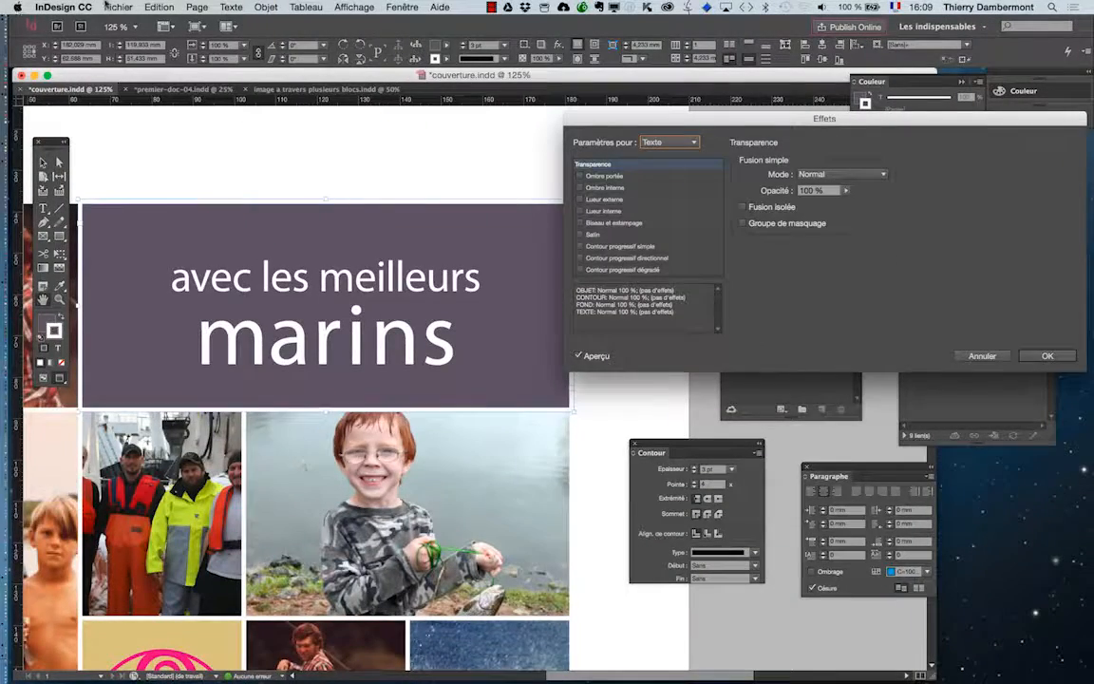
{"action": "left_click", "coordinate": [266, 6]}
{"action": "mouse_move", "coordinate": [297, 268]}
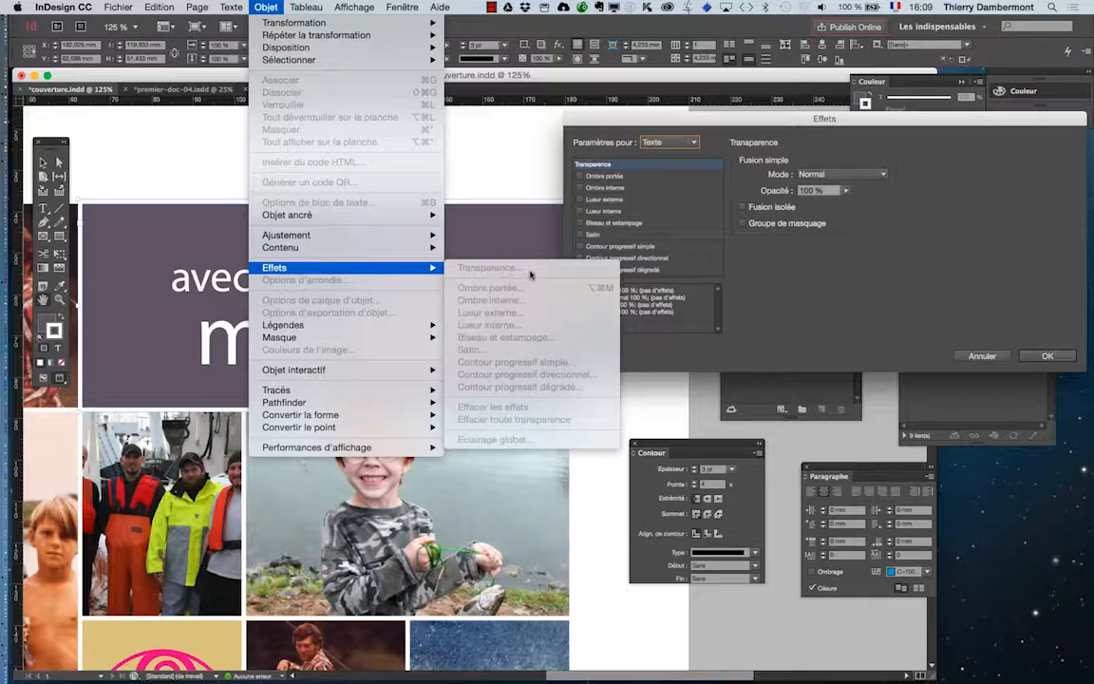
{"action": "left_click", "coordinate": [895, 274]}
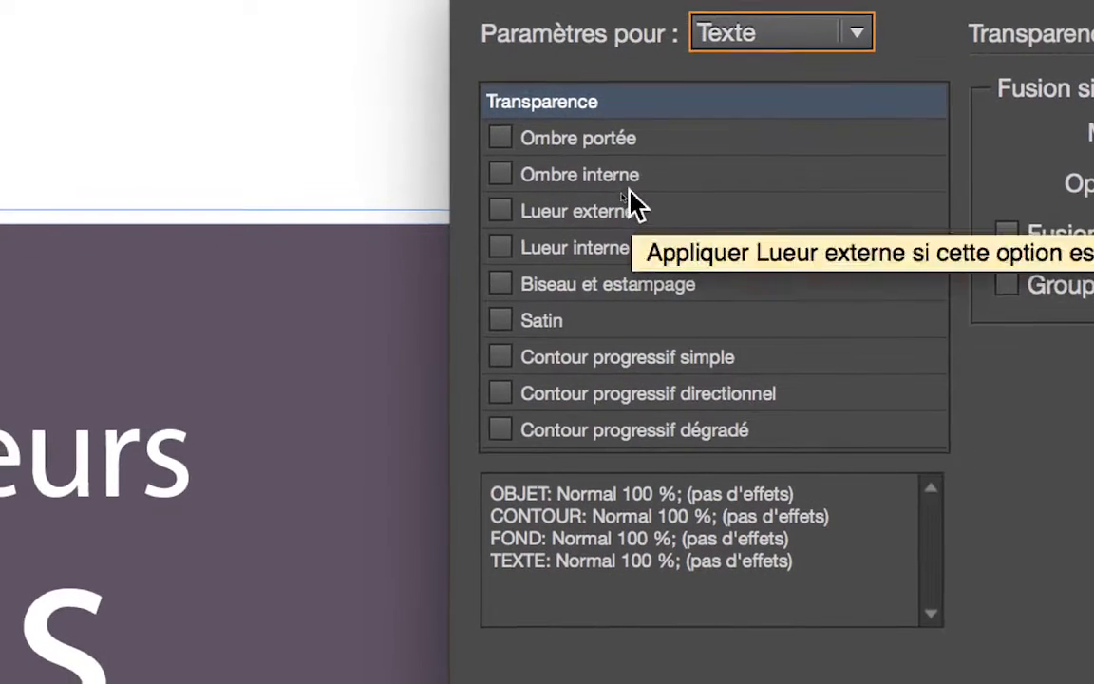
Step: Try a drop shadow (Ombre portée) on the text, then replace it with an inner shadow (Ombre interne)
{"action": "left_click", "coordinate": [608, 140]}
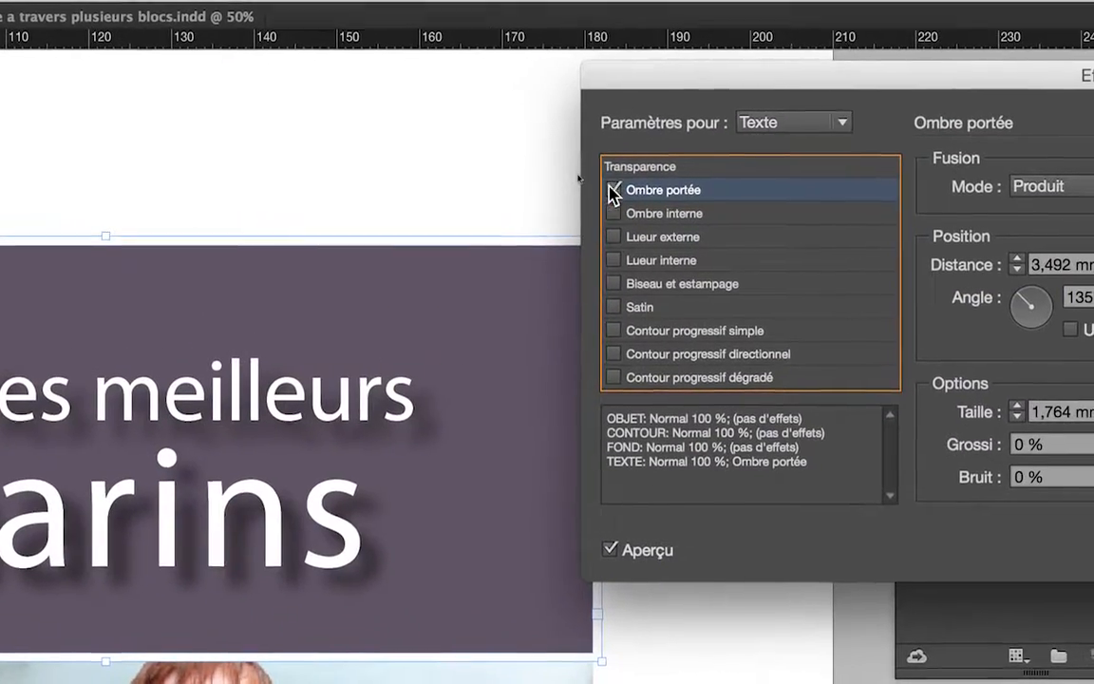
{"action": "left_click", "coordinate": [613, 192]}
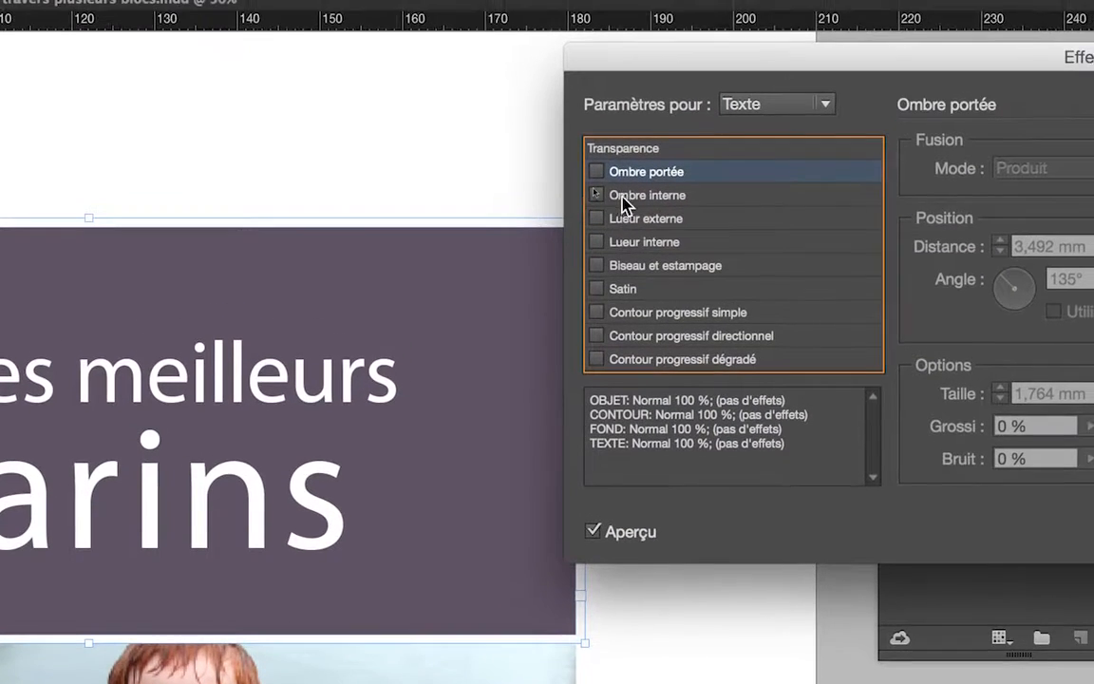
{"action": "left_click", "coordinate": [631, 179]}
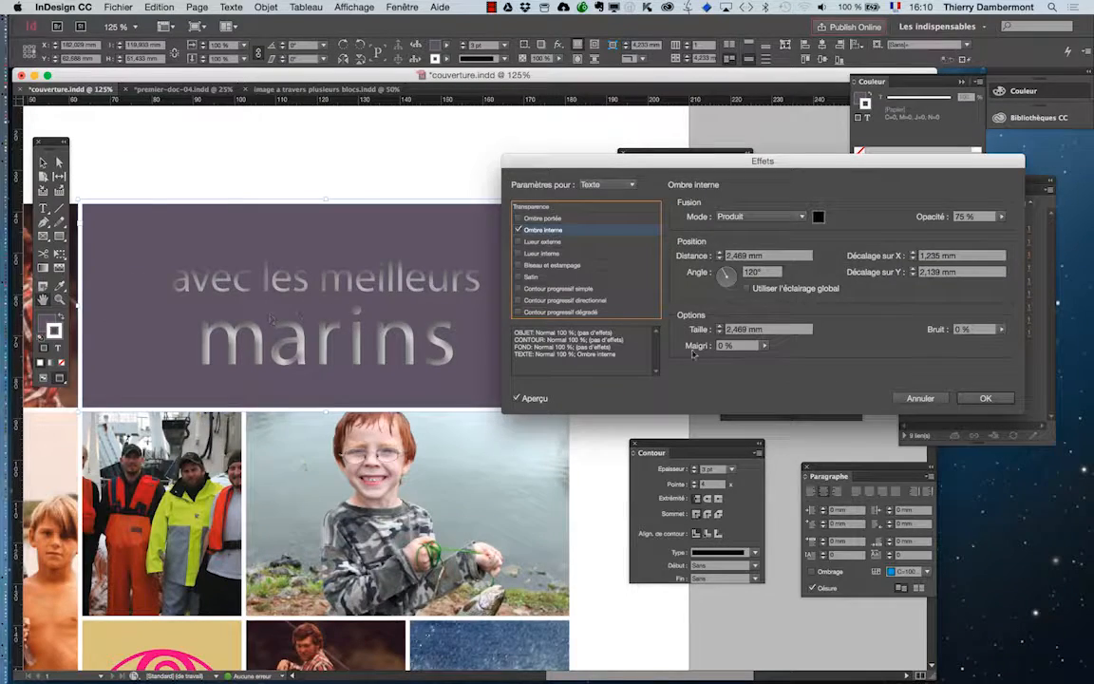
Step: Set the inner shadow's distance to 1 mm and its size to 1,4 mm, and apply the effect to the text
{"action": "left_click", "coordinate": [720, 258]}
{"action": "left_click", "coordinate": [720, 258]}
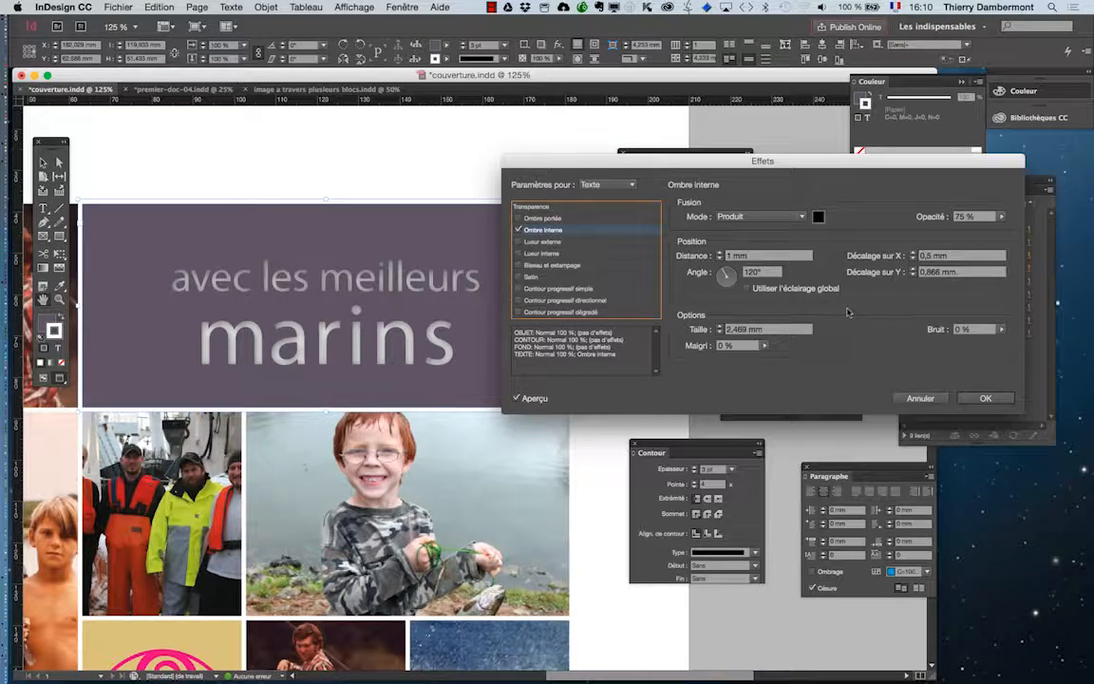
{"action": "left_click", "coordinate": [720, 333]}
{"action": "left_click", "coordinate": [720, 332]}
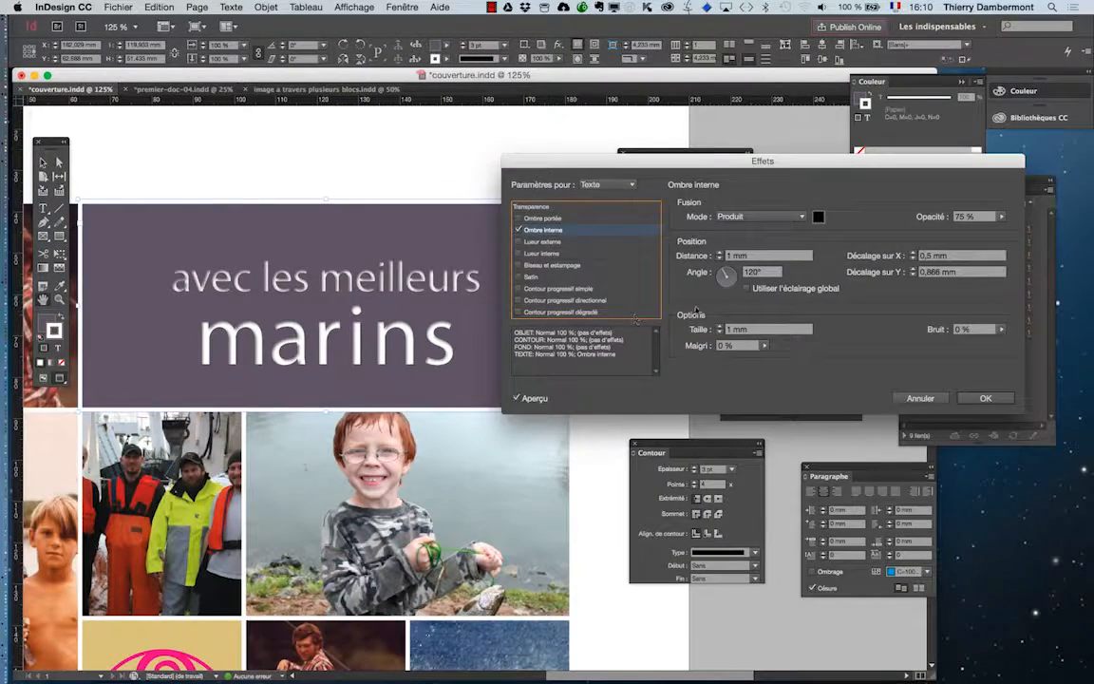
{"action": "left_click", "coordinate": [719, 326]}
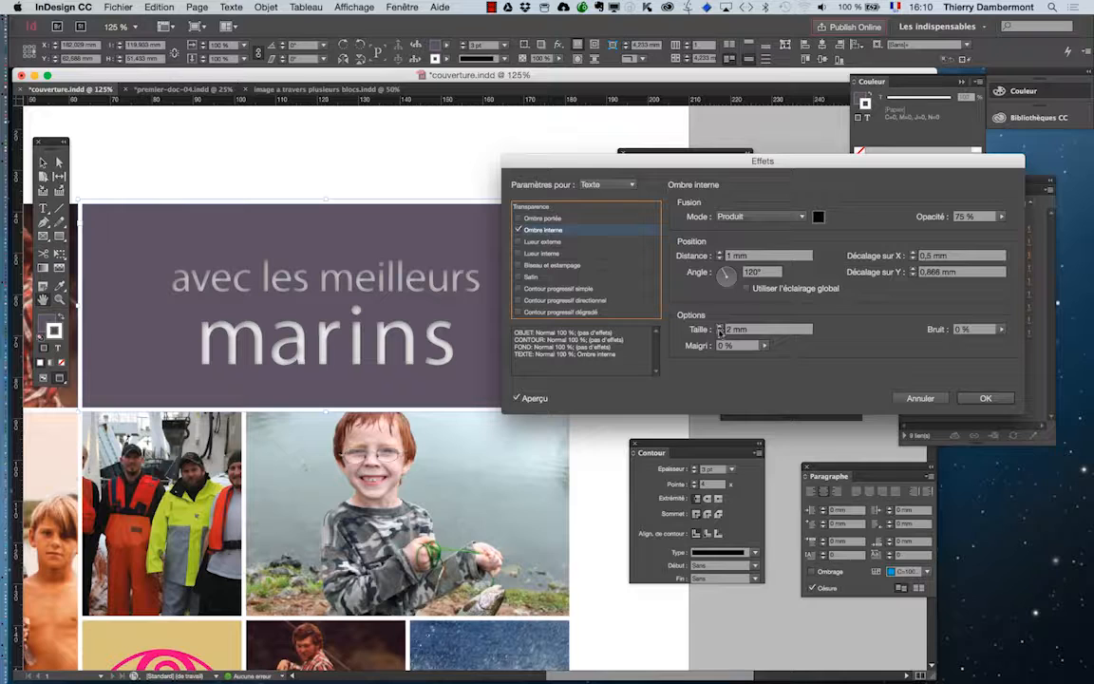
{"action": "left_click", "coordinate": [727, 330]}
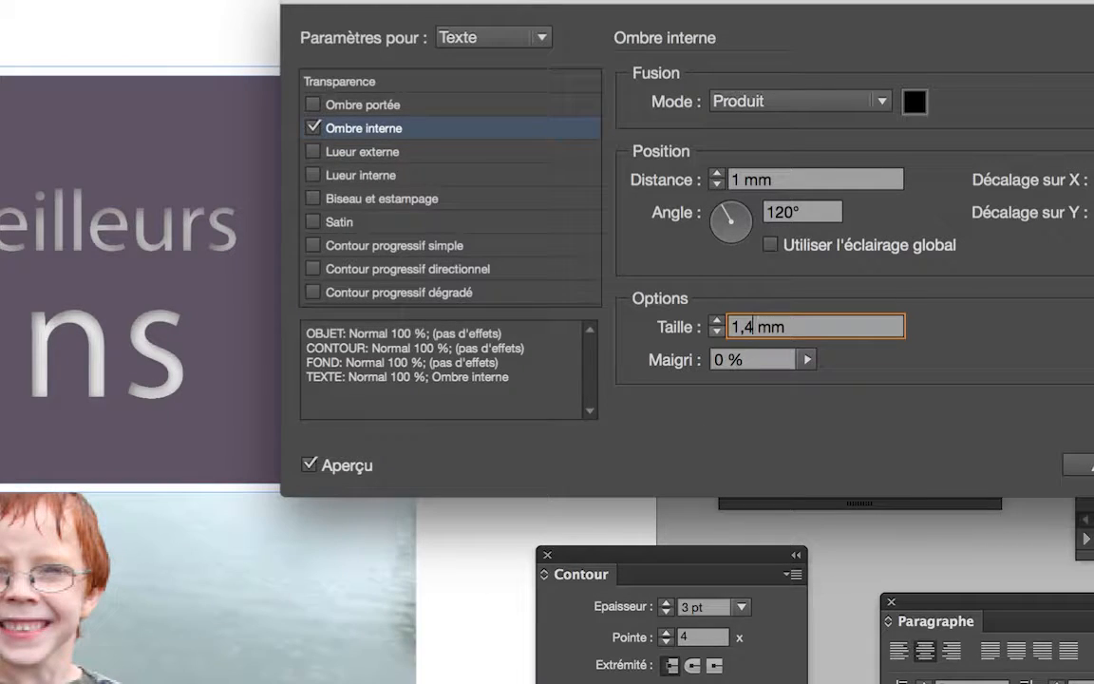
{"action": "key", "text": "Tab"}
{"action": "left_click", "coordinate": [745, 333]}
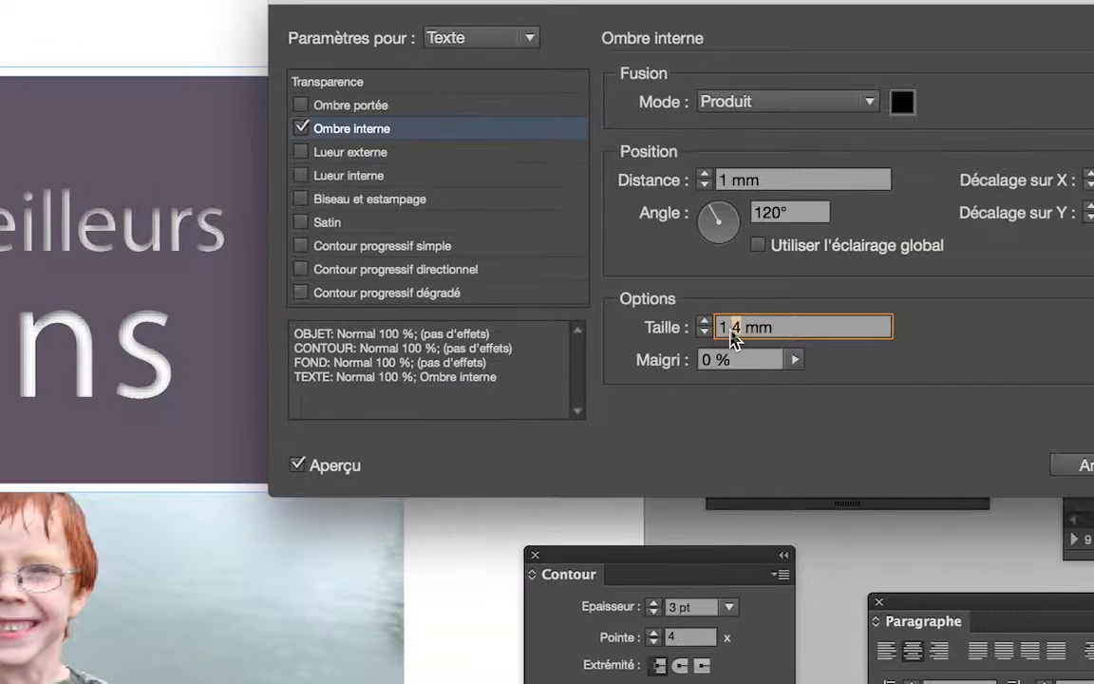
{"action": "left_click_drag", "start_coordinate": [731, 330], "coordinate": [719, 329]}
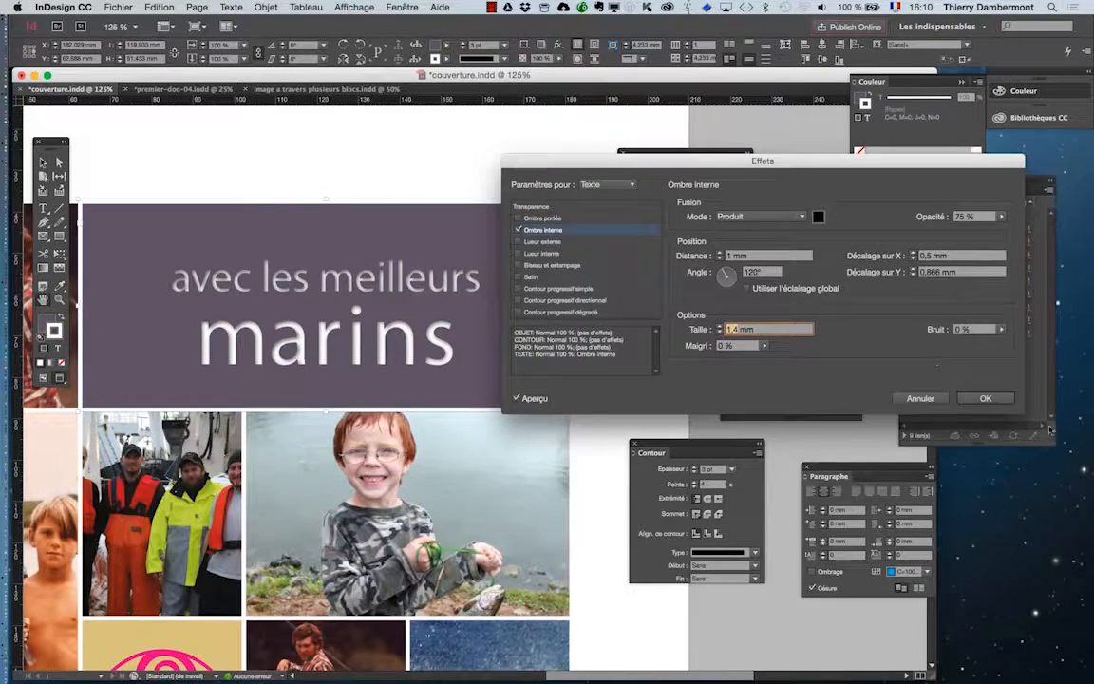
{"action": "left_click", "coordinate": [992, 397]}
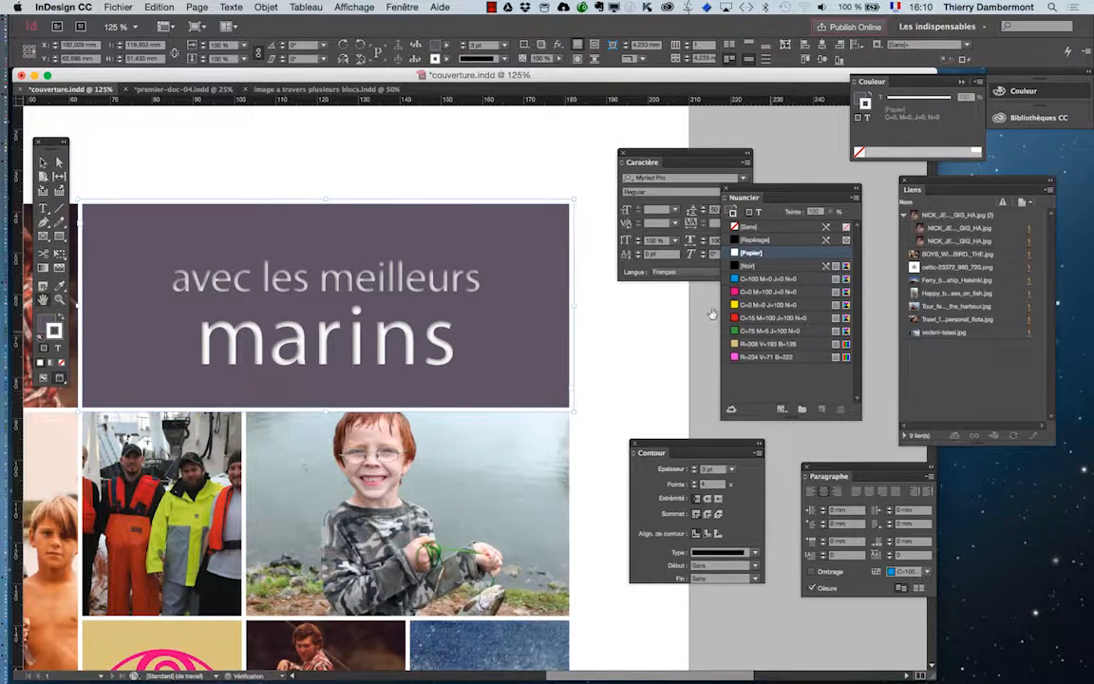
Step: Set the word "marins" in Myriad Pro Bold and deselect the text
{"action": "left_click_drag", "start_coordinate": [651, 153], "coordinate": [558, 163]}
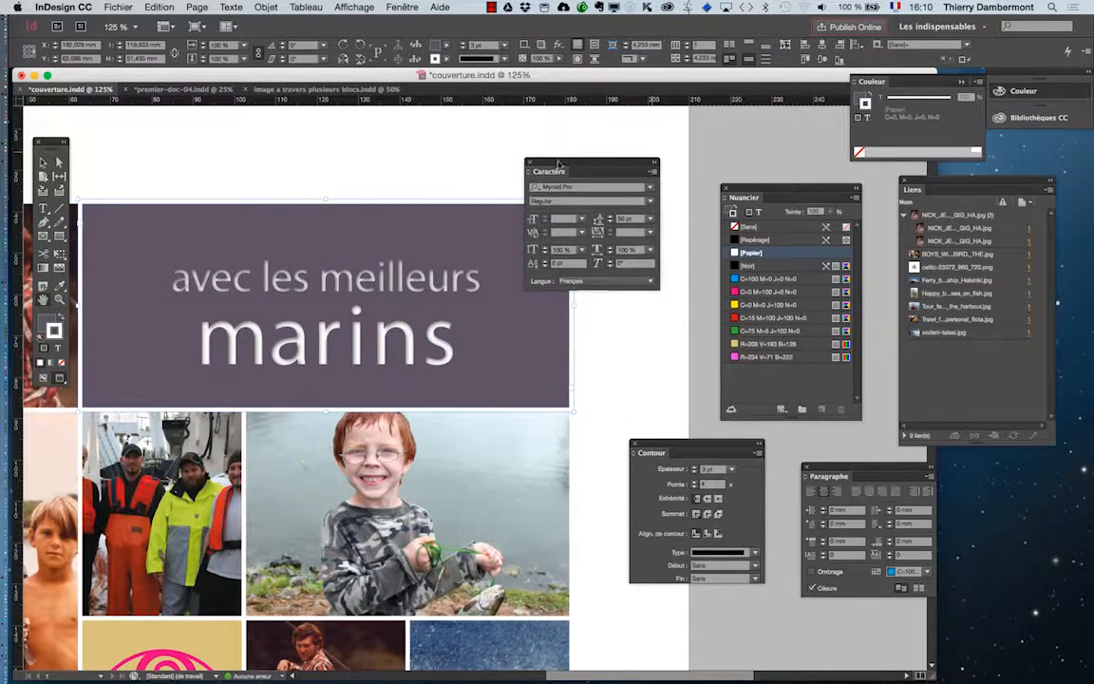
{"action": "key", "text": "t"}
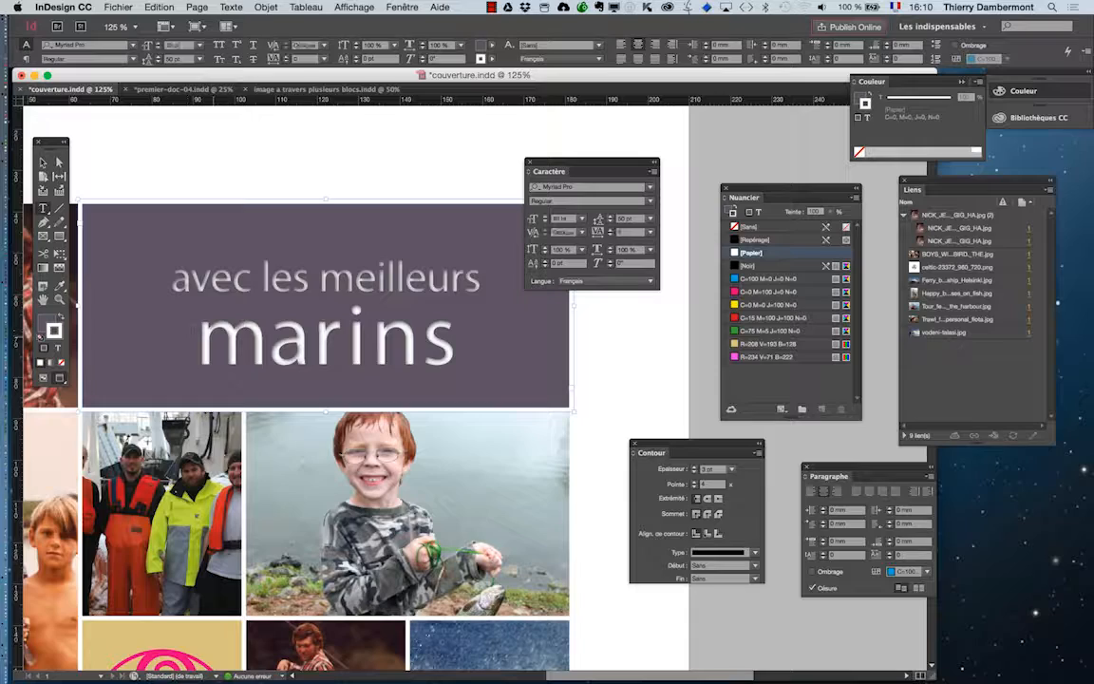
{"action": "left_click_drag", "start_coordinate": [195, 334], "coordinate": [456, 335]}
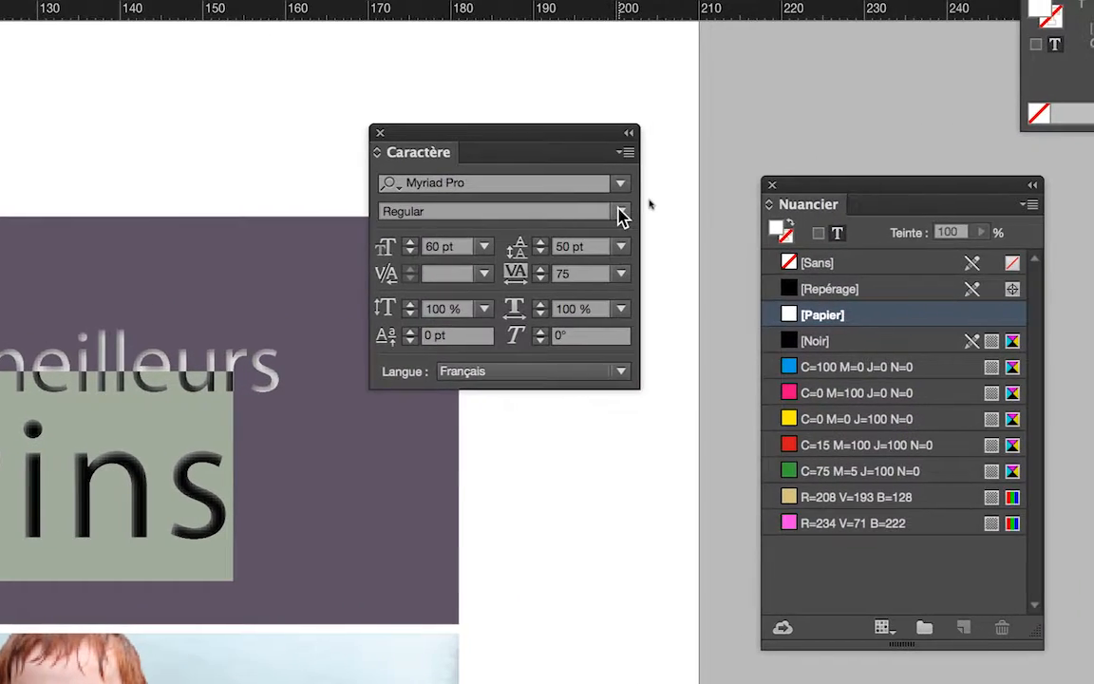
{"action": "left_click", "coordinate": [751, 170]}
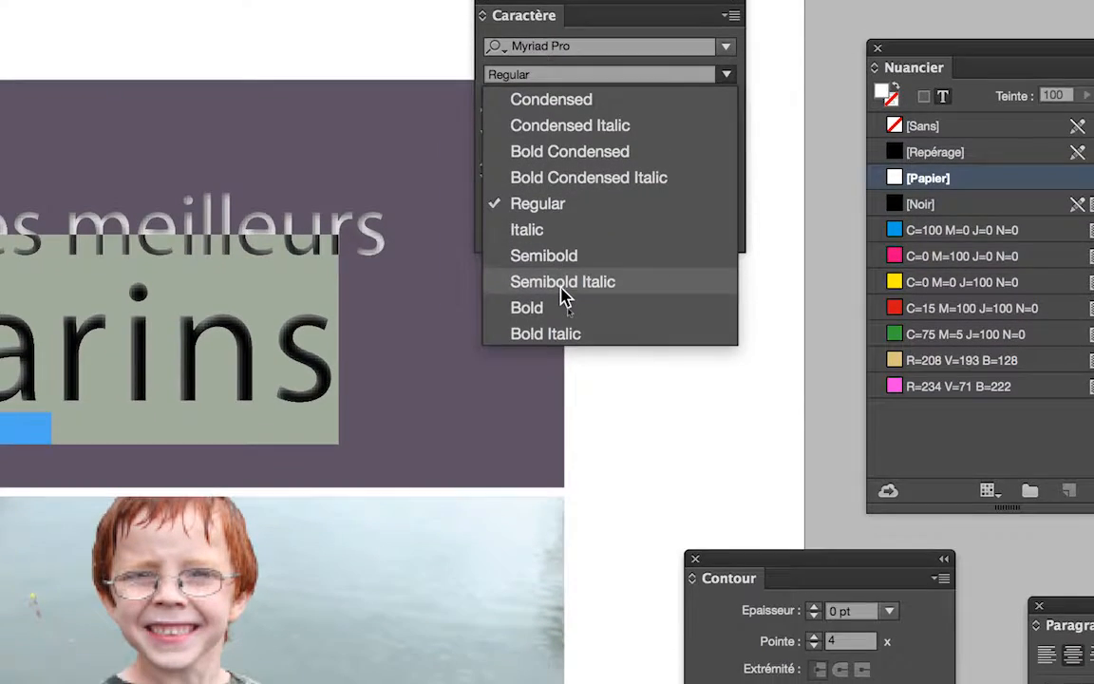
{"action": "key", "text": "Escape"}
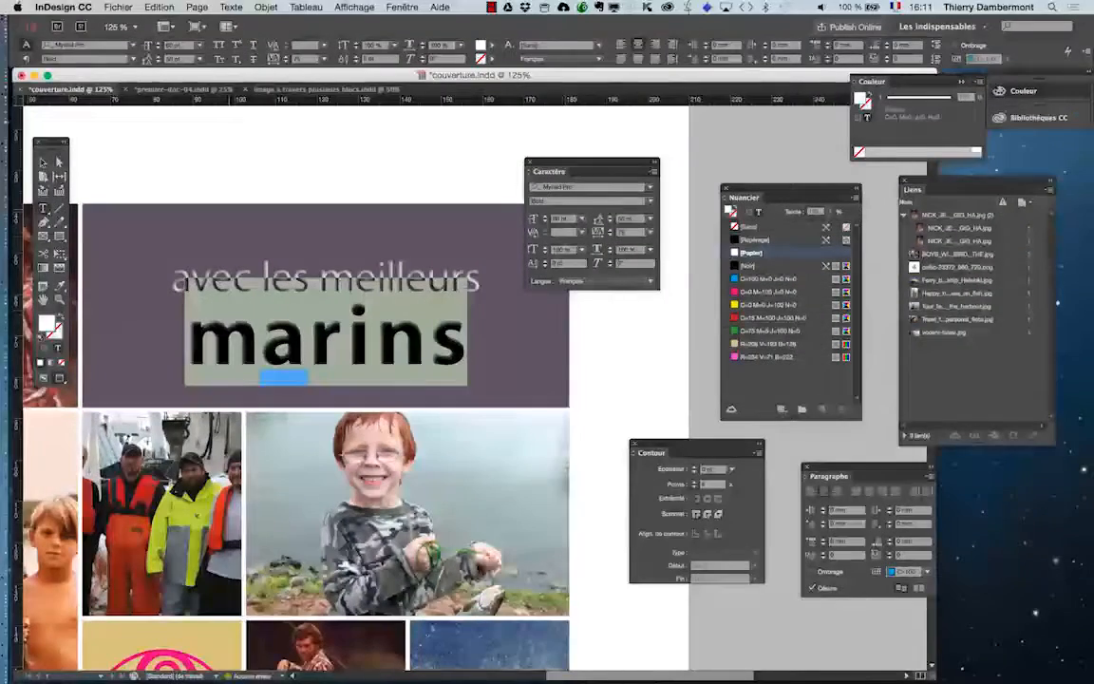
{"action": "left_click", "coordinate": [43, 162]}
{"action": "left_click", "coordinate": [152, 171]}
{"action": "left_click_drag", "start_coordinate": [568, 163], "coordinate": [592, 157]}
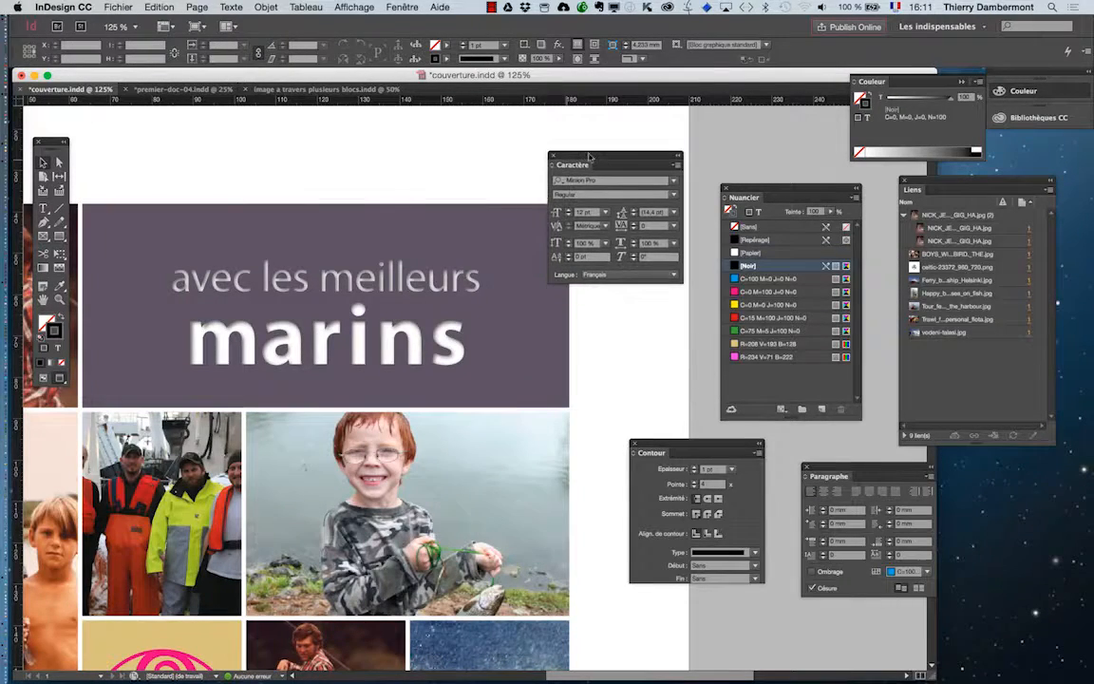
Step: Reopen the effect settings of the "avec les meilleurs marins" block and bring up the Ombre interne options for Texte
{"action": "left_click", "coordinate": [374, 218]}
{"action": "left_click", "coordinate": [266, 7]}
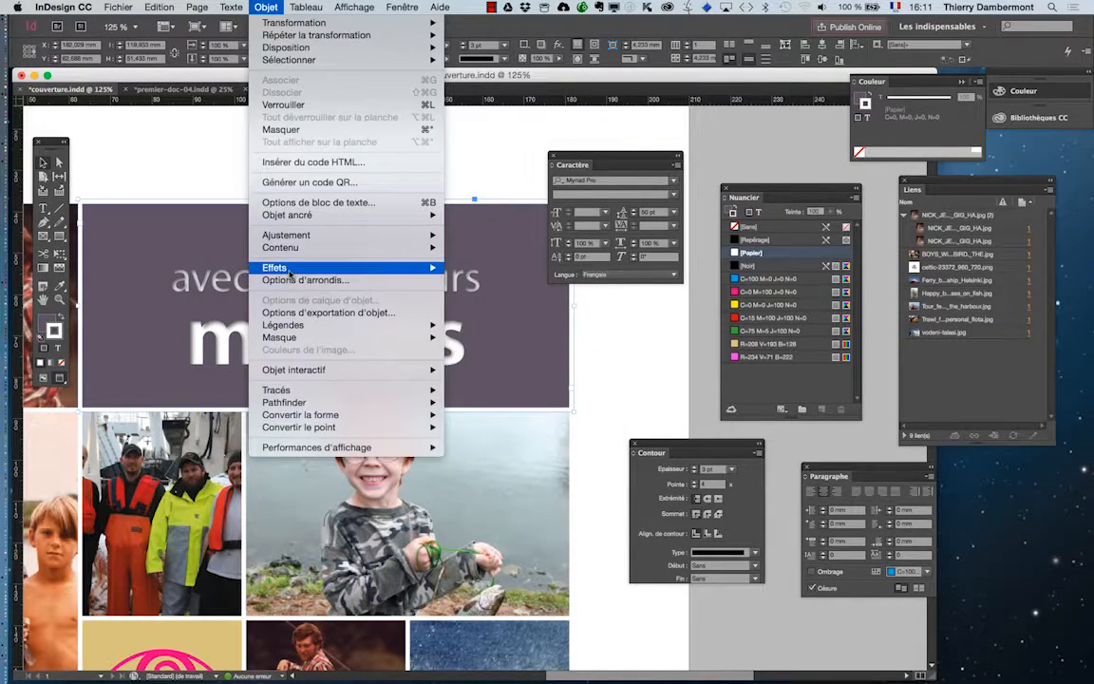
{"action": "mouse_move", "coordinate": [285, 267]}
{"action": "left_click", "coordinate": [456, 268]}
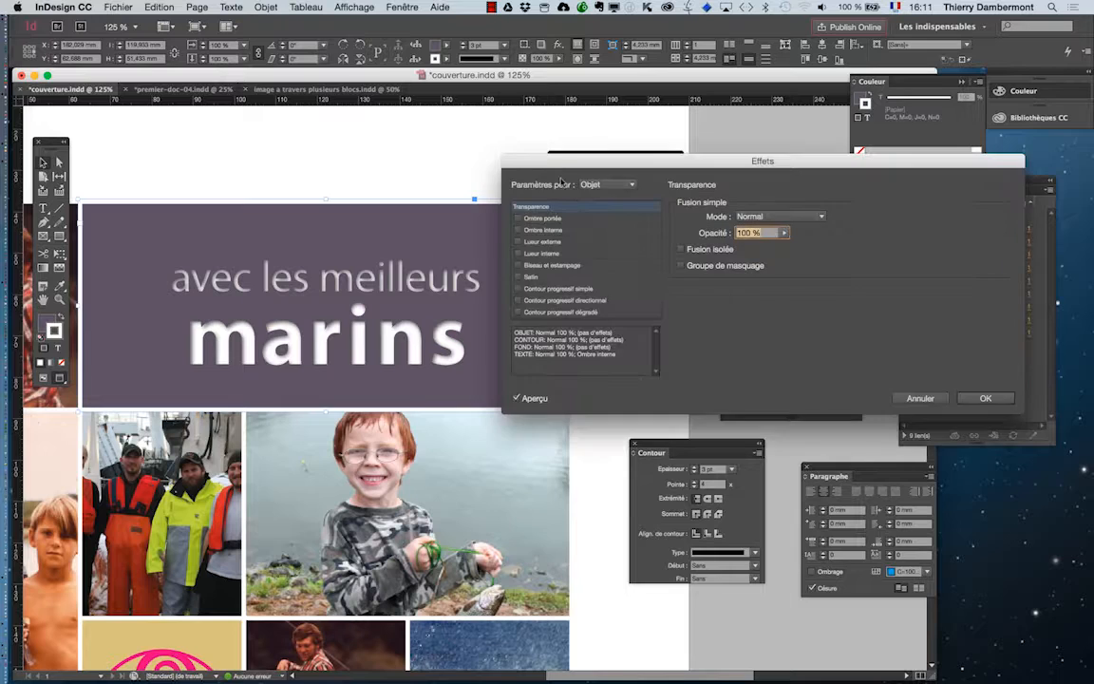
{"action": "left_click", "coordinate": [608, 184]}
{"action": "left_click", "coordinate": [604, 238]}
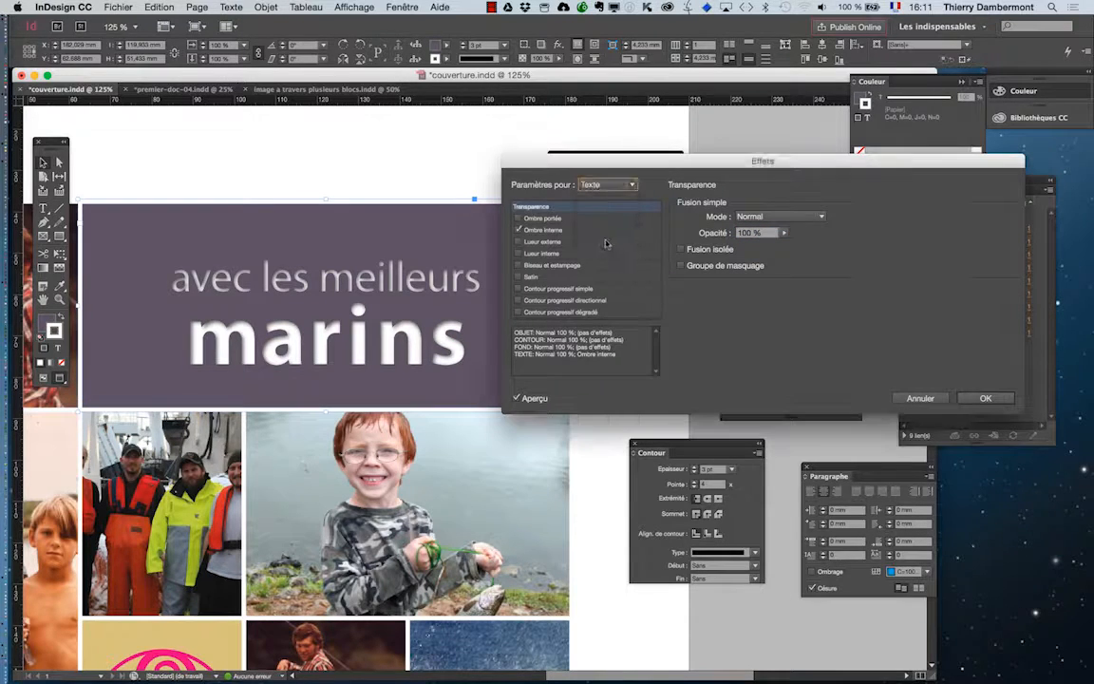
{"action": "left_click", "coordinate": [554, 231]}
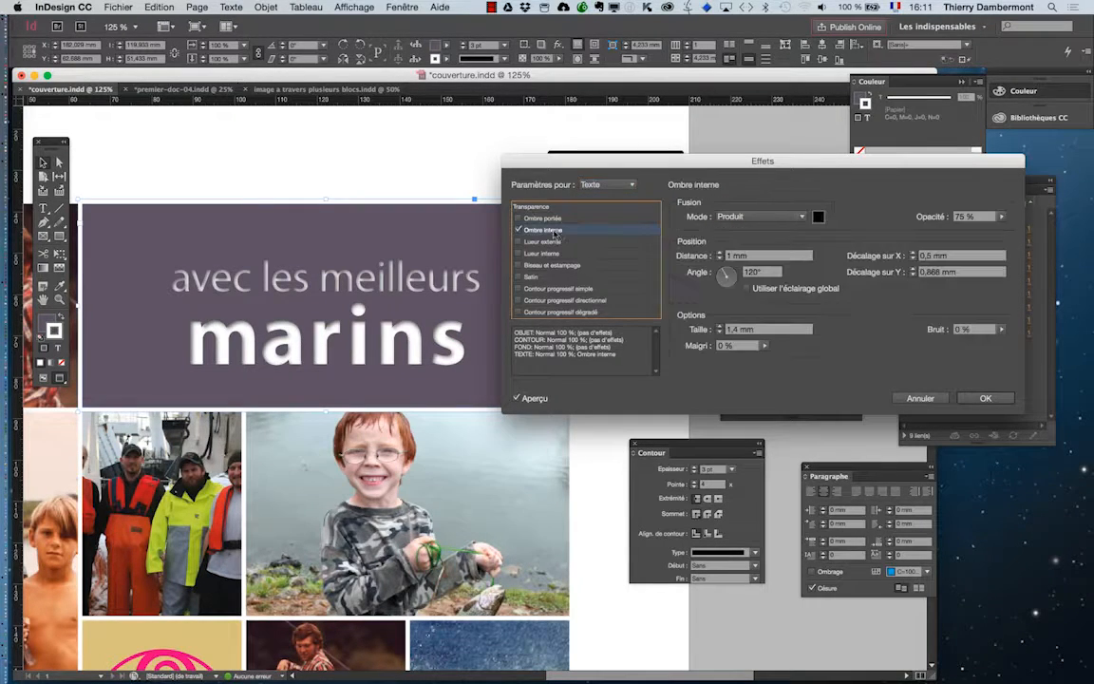
Step: Set the inner shadow's size to 1 mm and its distance to 1,5 mm, and lower its opacity
{"action": "left_click", "coordinate": [720, 331]}
{"action": "left_click", "coordinate": [720, 332]}
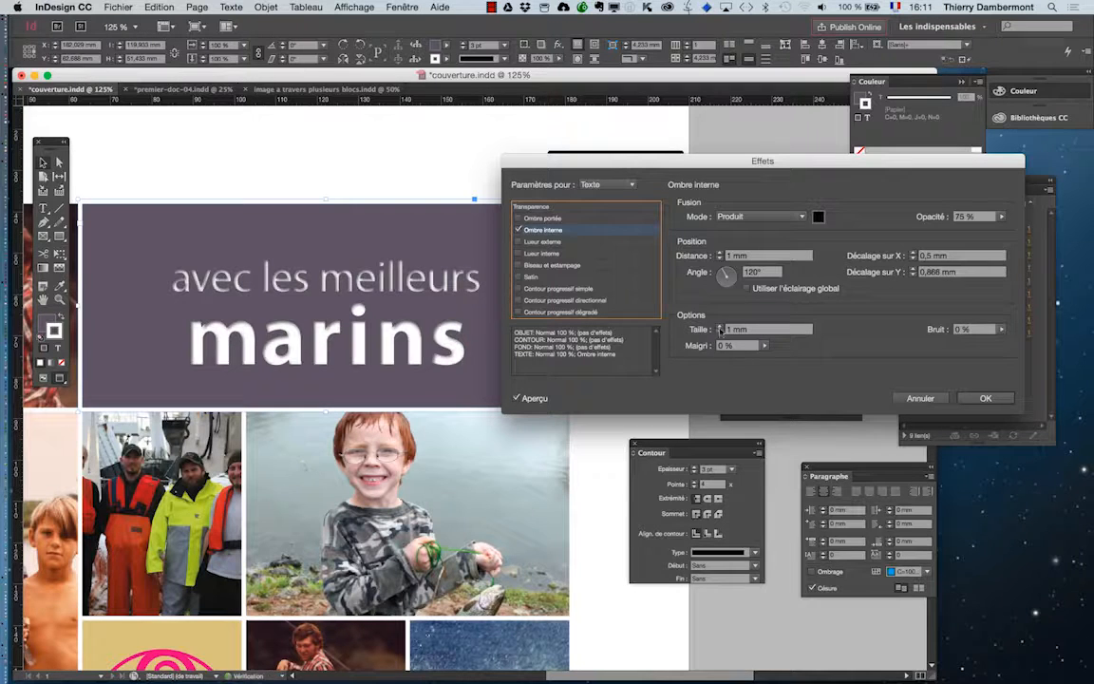
{"action": "left_click", "coordinate": [719, 253]}
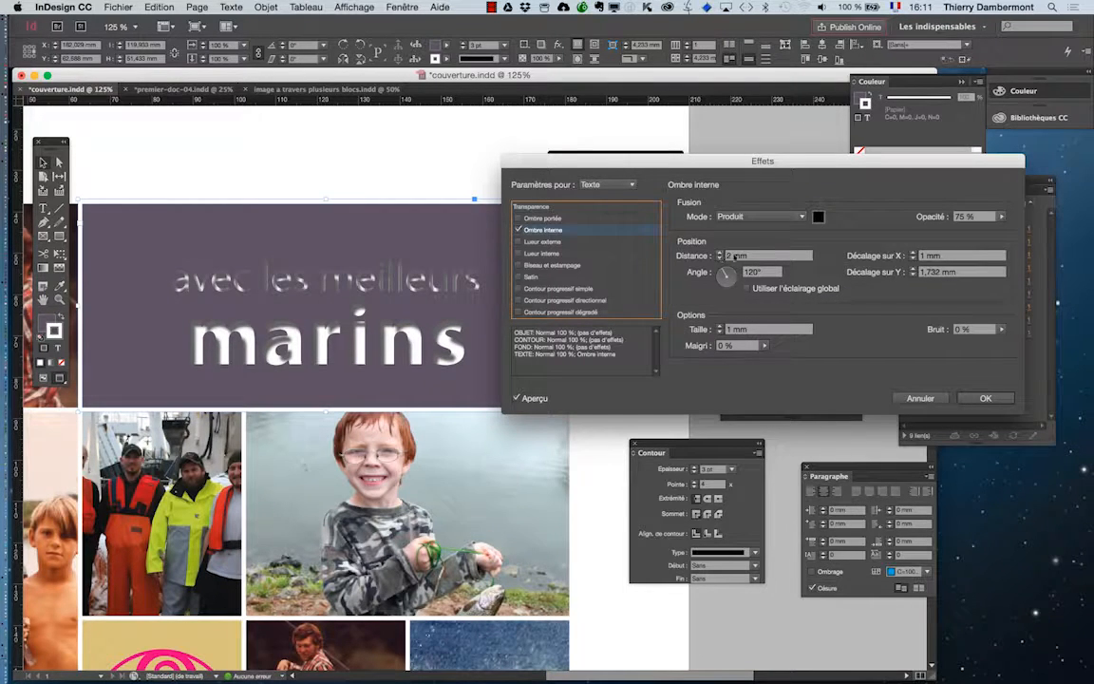
{"action": "left_click_drag", "start_coordinate": [733, 256], "coordinate": [727, 257]}
{"action": "type", "text": "1,5"}
{"action": "key", "text": "Tab"}
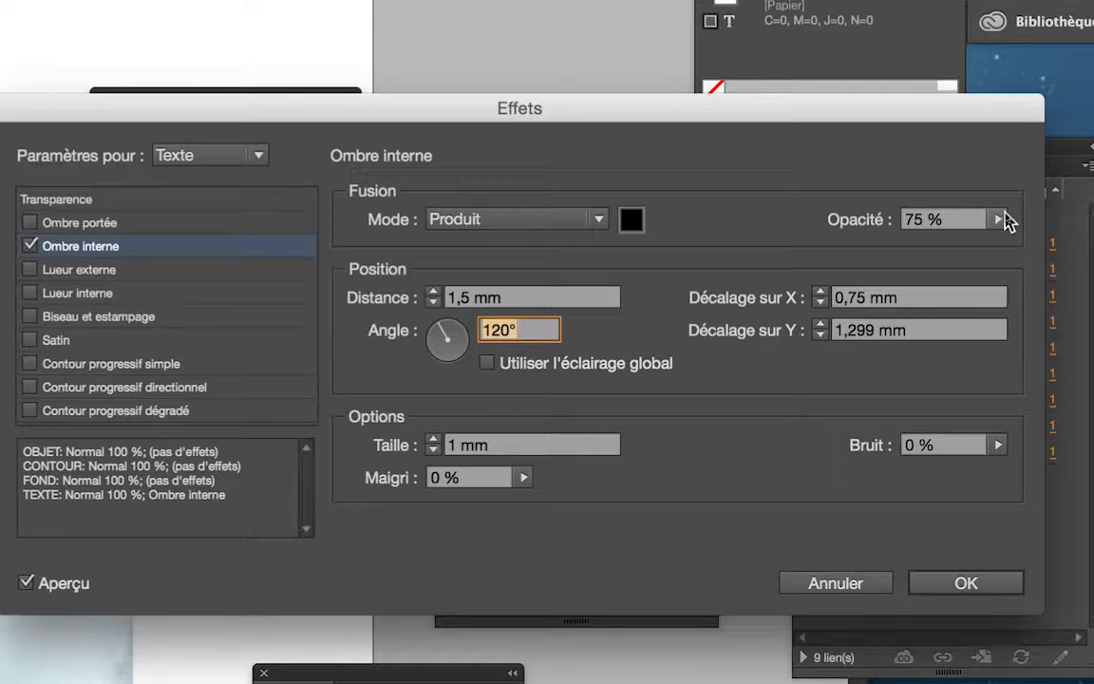
{"action": "left_click", "coordinate": [1003, 217]}
{"action": "left_click_drag", "start_coordinate": [1004, 220], "coordinate": [974, 231]}
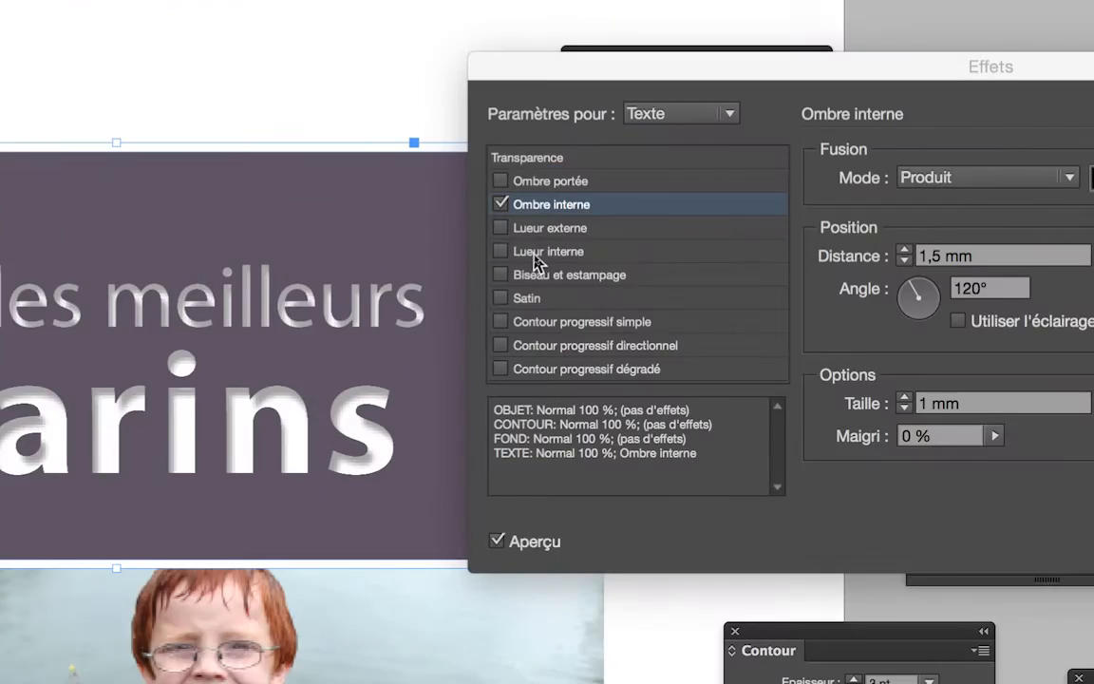
Step: Add an outer glow (Lueur externe) to the text in yellow C=0 M=0 J=100 N=0 with the Normal blend mode
{"action": "left_click", "coordinate": [543, 238]}
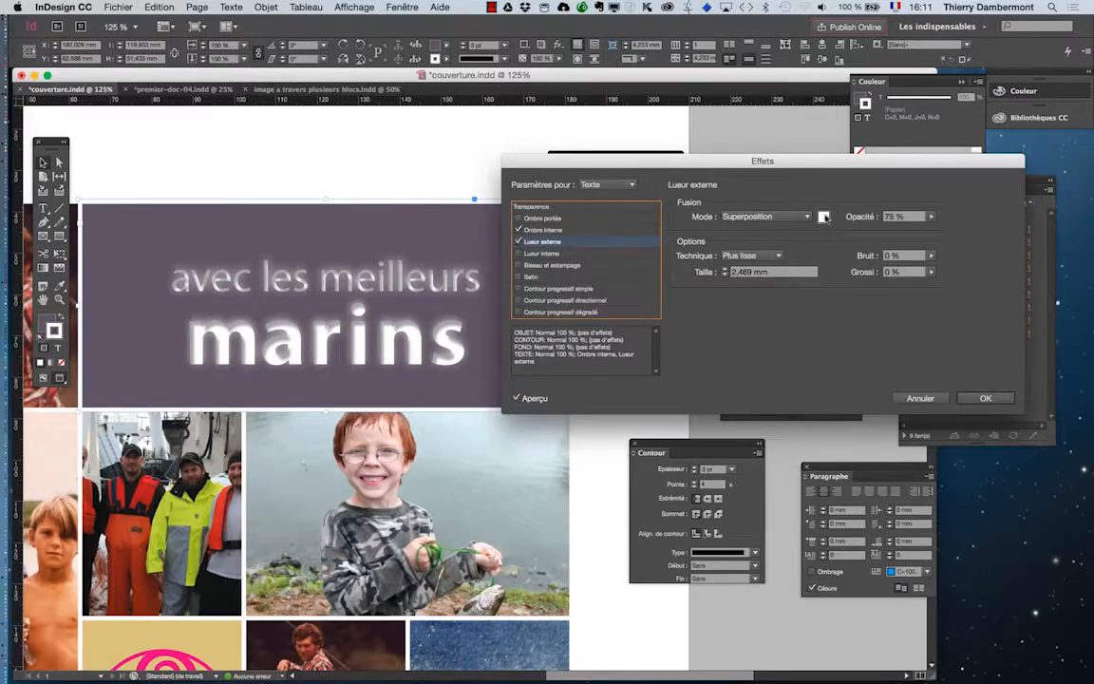
{"action": "left_click", "coordinate": [824, 217]}
{"action": "left_click", "coordinate": [489, 370]}
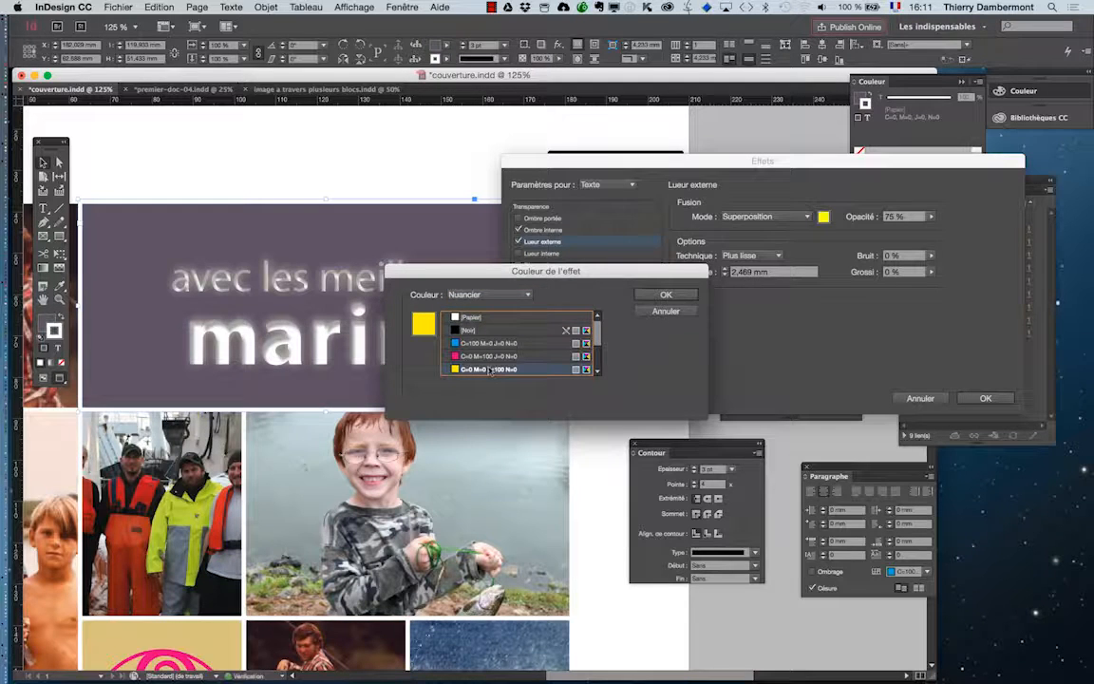
{"action": "left_click_drag", "start_coordinate": [589, 271], "coordinate": [816, 366]}
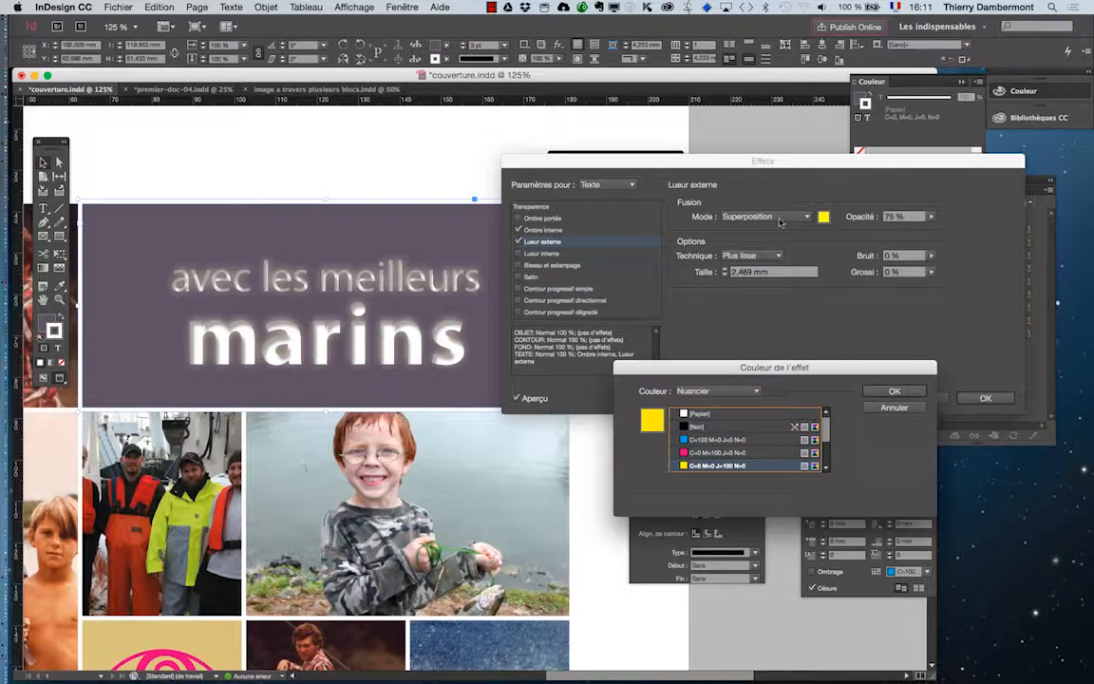
{"action": "left_click", "coordinate": [893, 390]}
{"action": "left_click", "coordinate": [765, 216]}
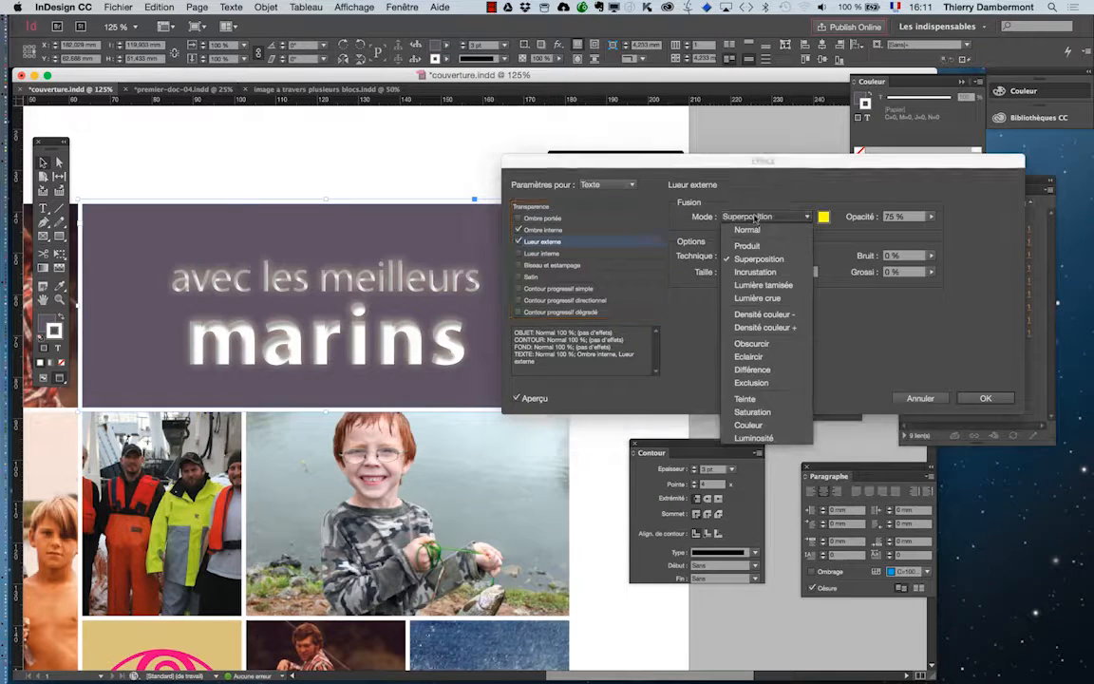
{"action": "left_click", "coordinate": [757, 232]}
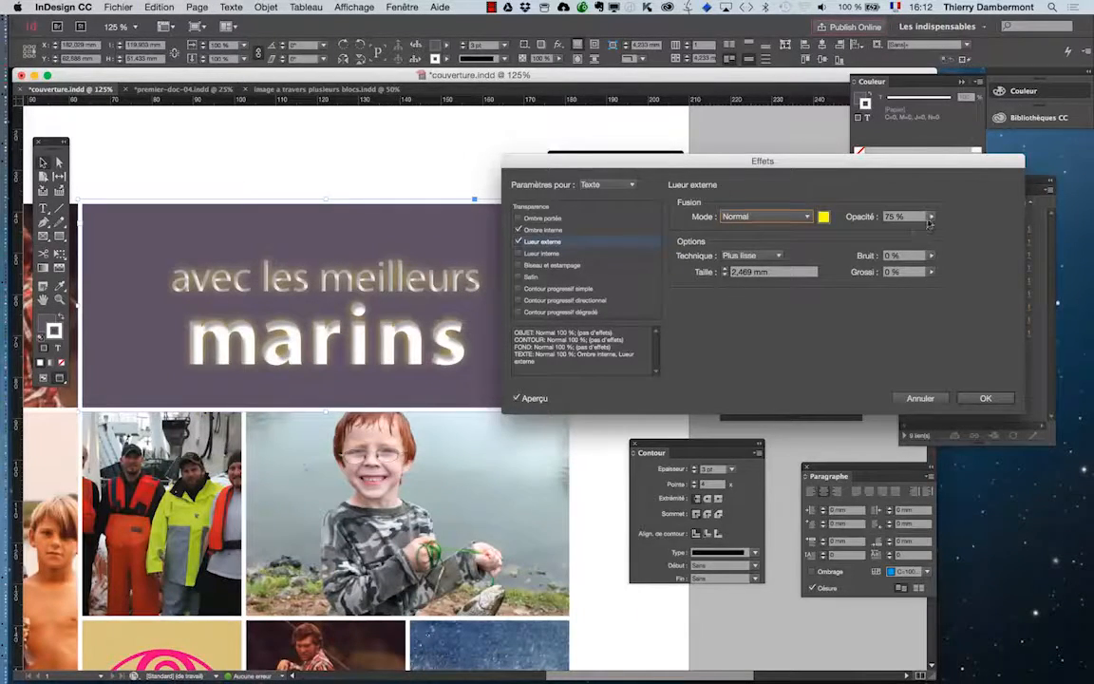
Step: Set the outer glow's opacity to 37 % and its spread (Grossi) to 43 %
{"action": "left_click", "coordinate": [931, 271]}
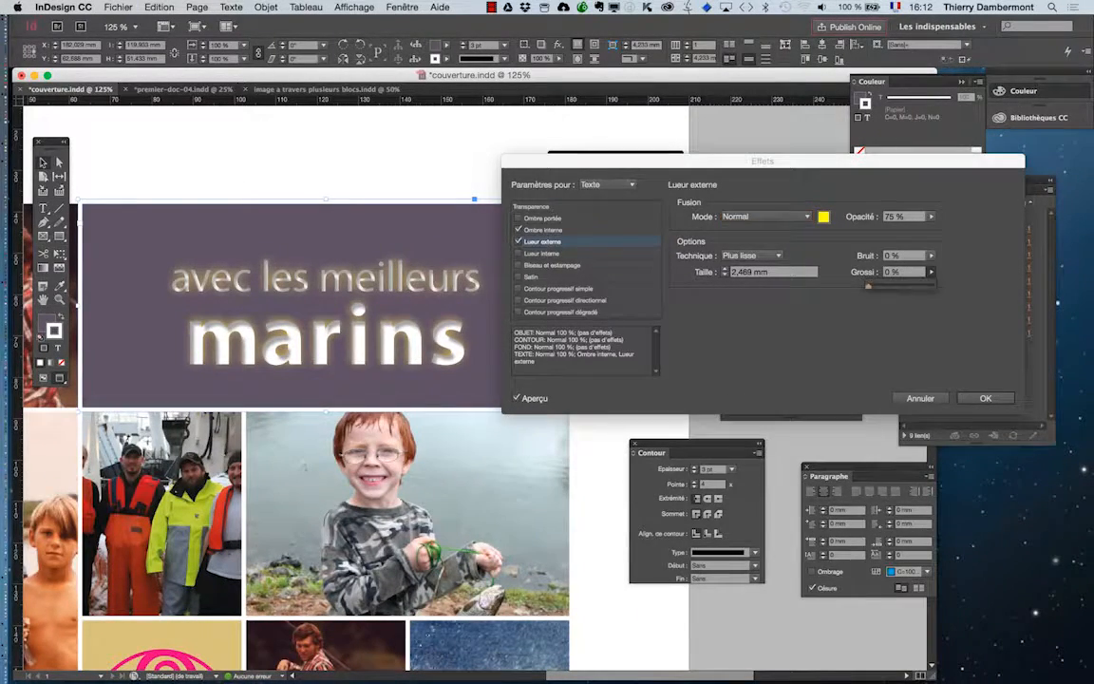
{"action": "left_click_drag", "start_coordinate": [869, 289], "coordinate": [879, 289]}
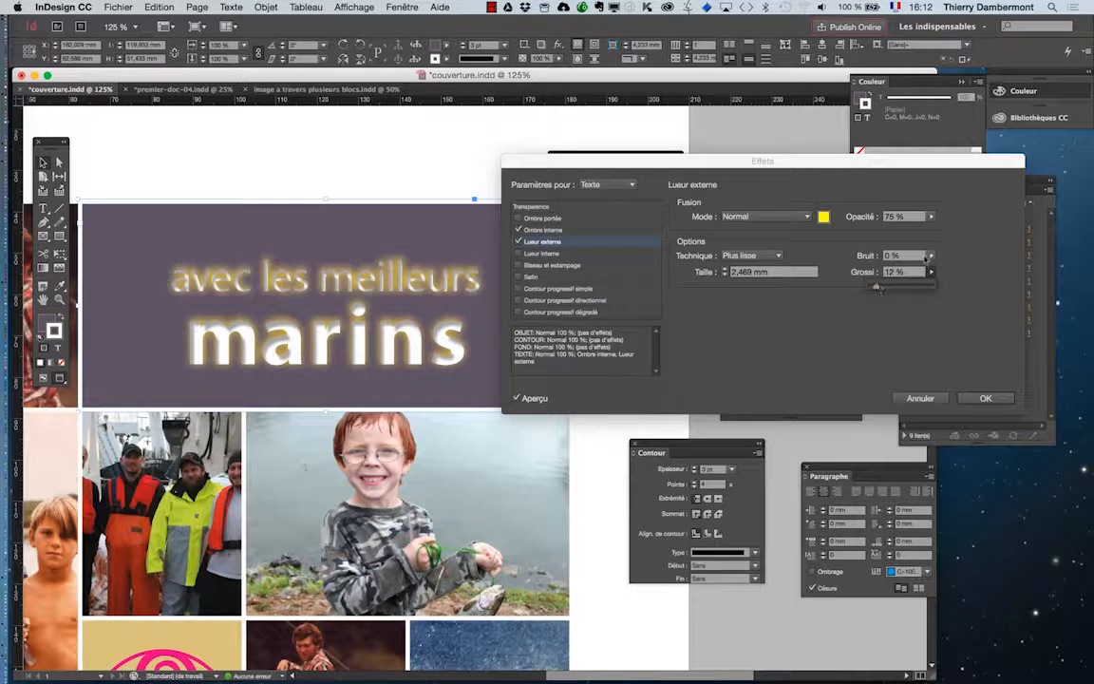
{"action": "left_click", "coordinate": [930, 216]}
{"action": "left_click_drag", "start_coordinate": [912, 231], "coordinate": [891, 232]}
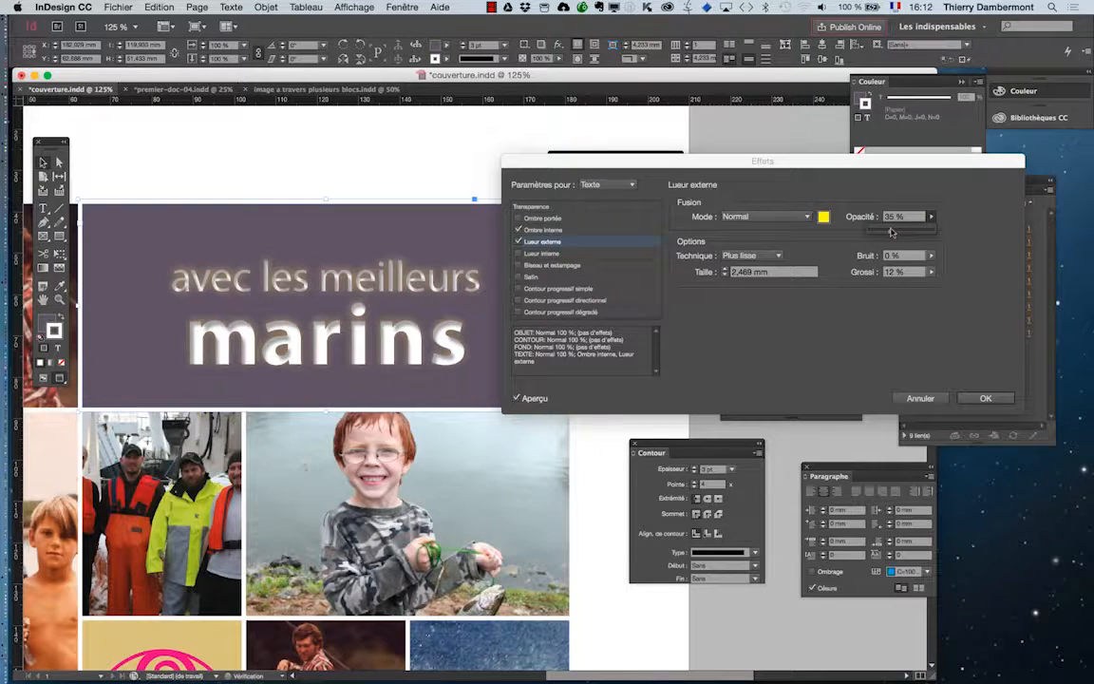
{"action": "left_click", "coordinate": [931, 272]}
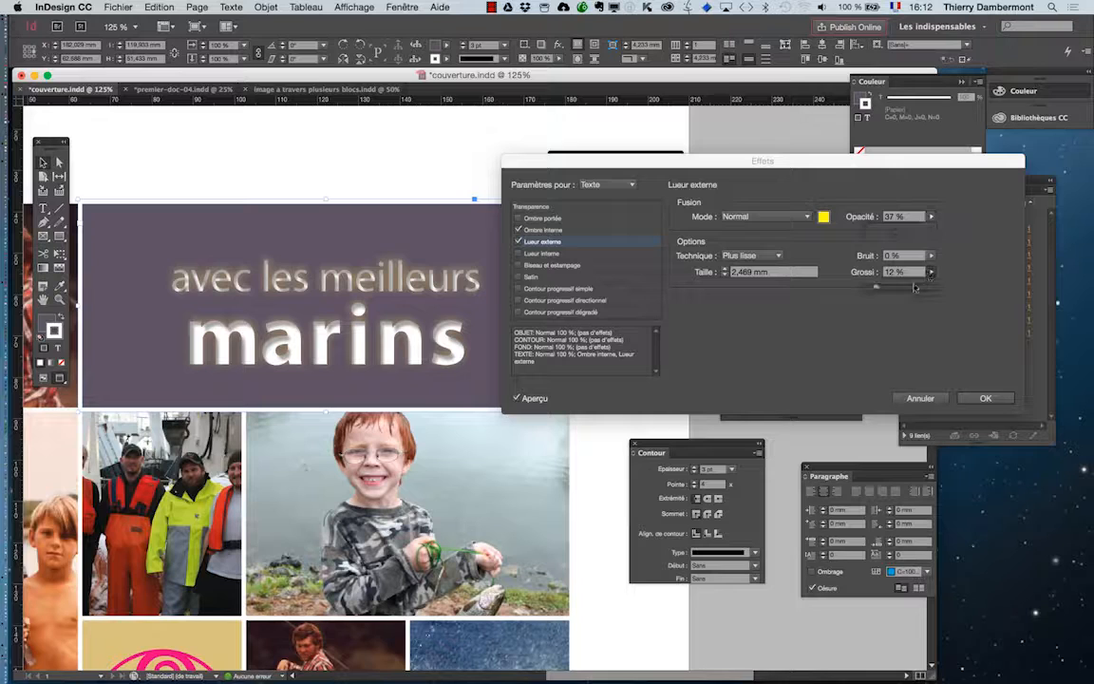
{"action": "mouse_move", "coordinate": [891, 288]}
{"action": "left_mouse_down"}
{"action": "mouse_move", "coordinate": [909, 285]}
{"action": "mouse_move", "coordinate": [896, 287]}
{"action": "left_mouse_up"}
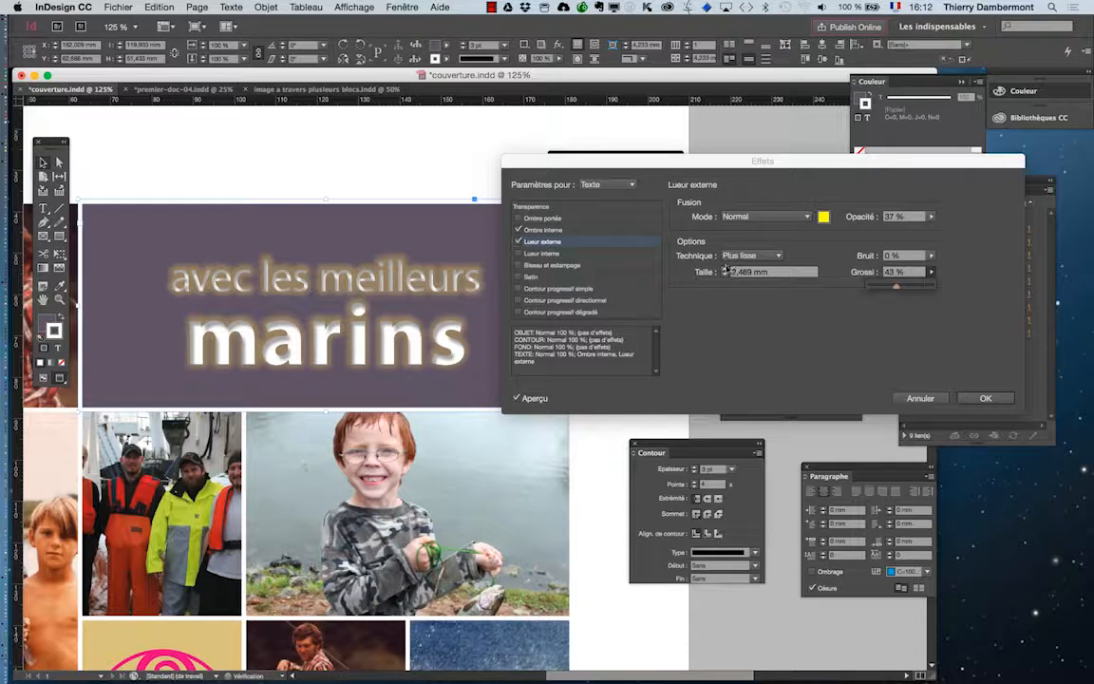
Step: Set the outer glow's size (Taille) to 10 mm
{"action": "type", "text": "10"}
{"action": "key", "text": "Tab"}
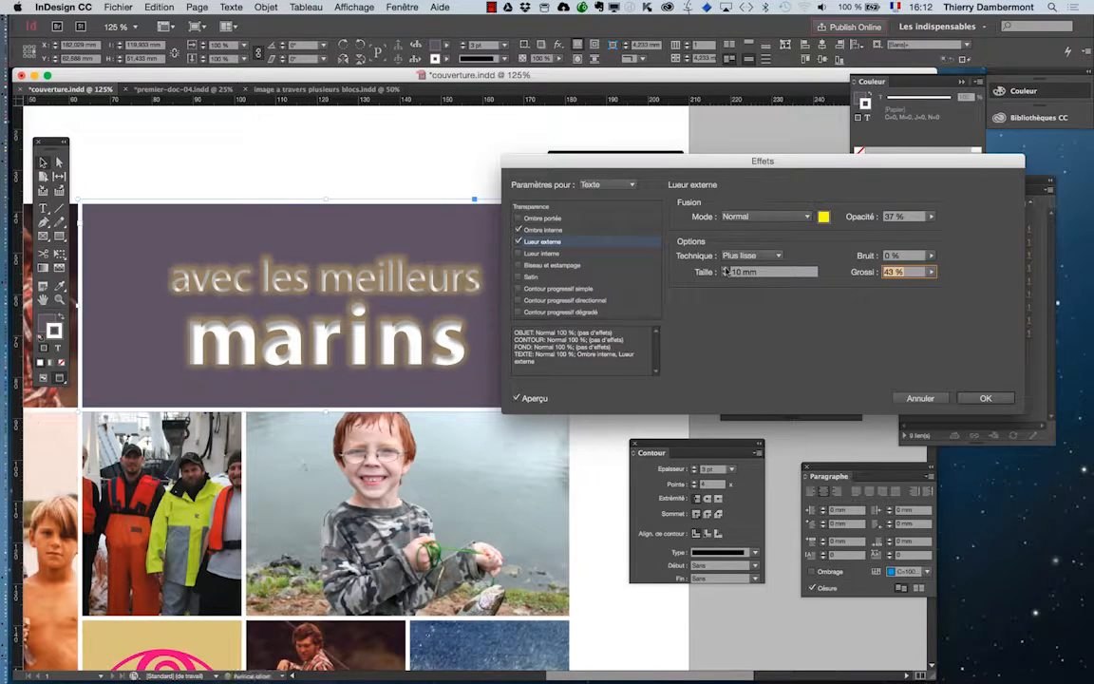
{"action": "left_click", "coordinate": [725, 268], "text": "shift"}
{"action": "left_click", "coordinate": [725, 274]}
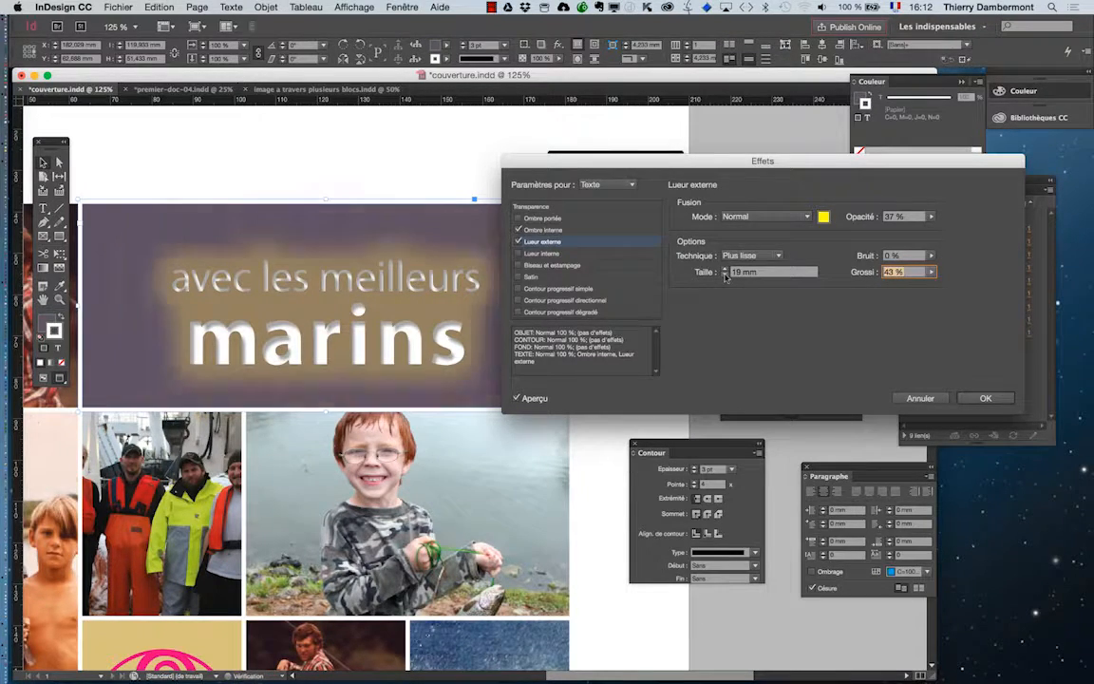
Step: Change the outer glow's blend mode to Superposition and set its opacity to 21 %
{"action": "left_click", "coordinate": [764, 217]}
{"action": "left_click", "coordinate": [759, 258]}
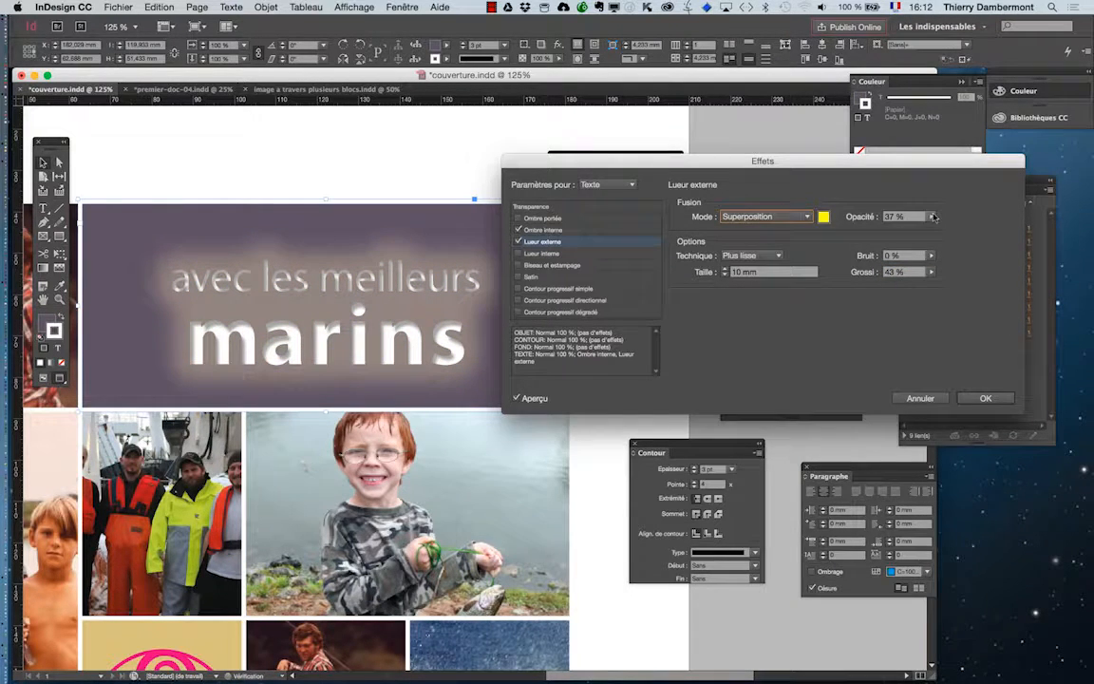
{"action": "left_click_drag", "start_coordinate": [934, 216], "coordinate": [881, 233]}
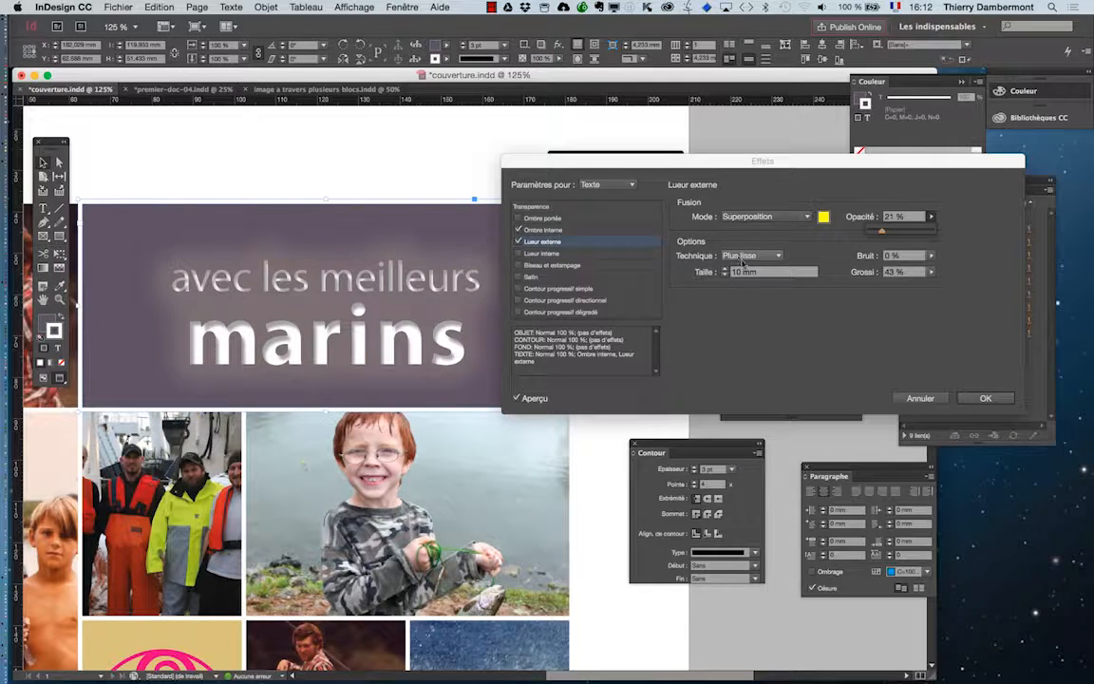
Step: Change the text's outer glow colour to magenta C=0 M=100 J=0 N=0 and set its size (Taille) to 7 mm
{"action": "left_click", "coordinate": [823, 217]}
{"action": "left_click", "coordinate": [717, 452]}
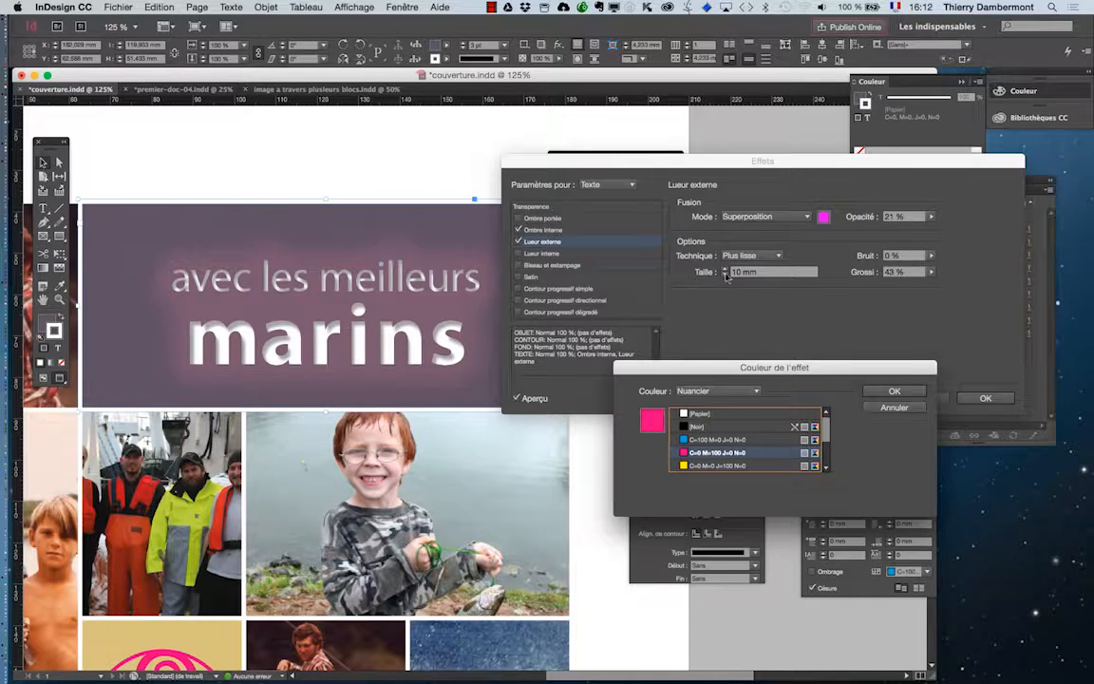
{"action": "key", "text": "Return"}
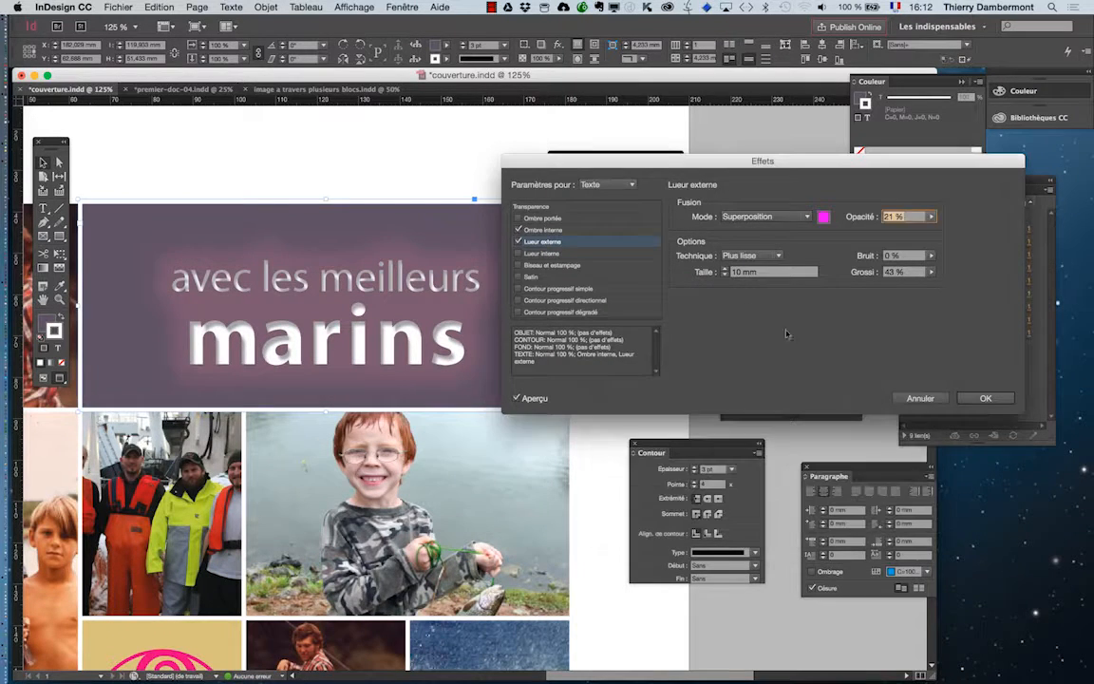
{"action": "left_click", "coordinate": [726, 275]}
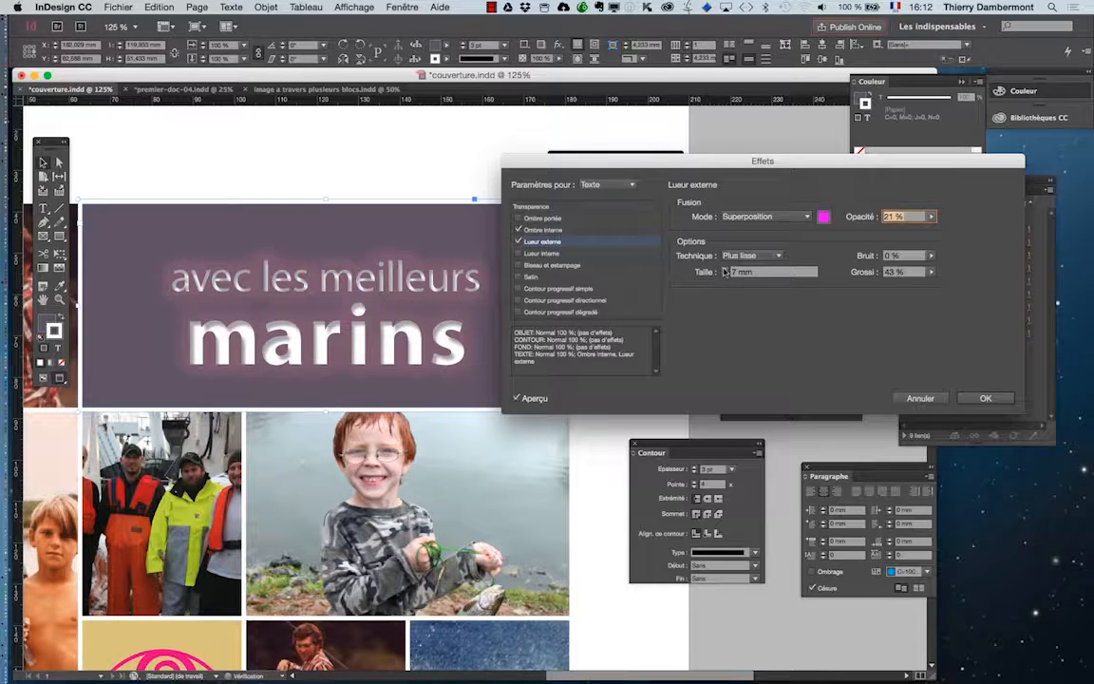
Step: Try the Produit blend mode on the outer glow, and switch it to Densité couleur -
{"action": "left_click", "coordinate": [749, 217]}
{"action": "left_click", "coordinate": [751, 245]}
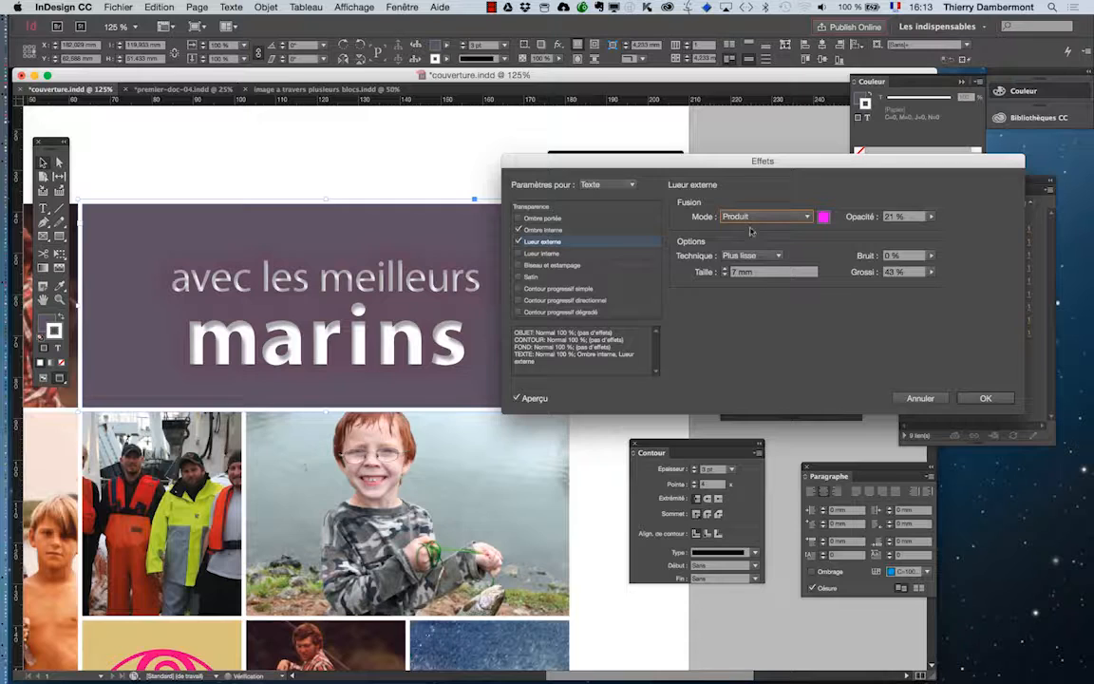
{"action": "left_click", "coordinate": [750, 218]}
{"action": "left_click", "coordinate": [757, 313]}
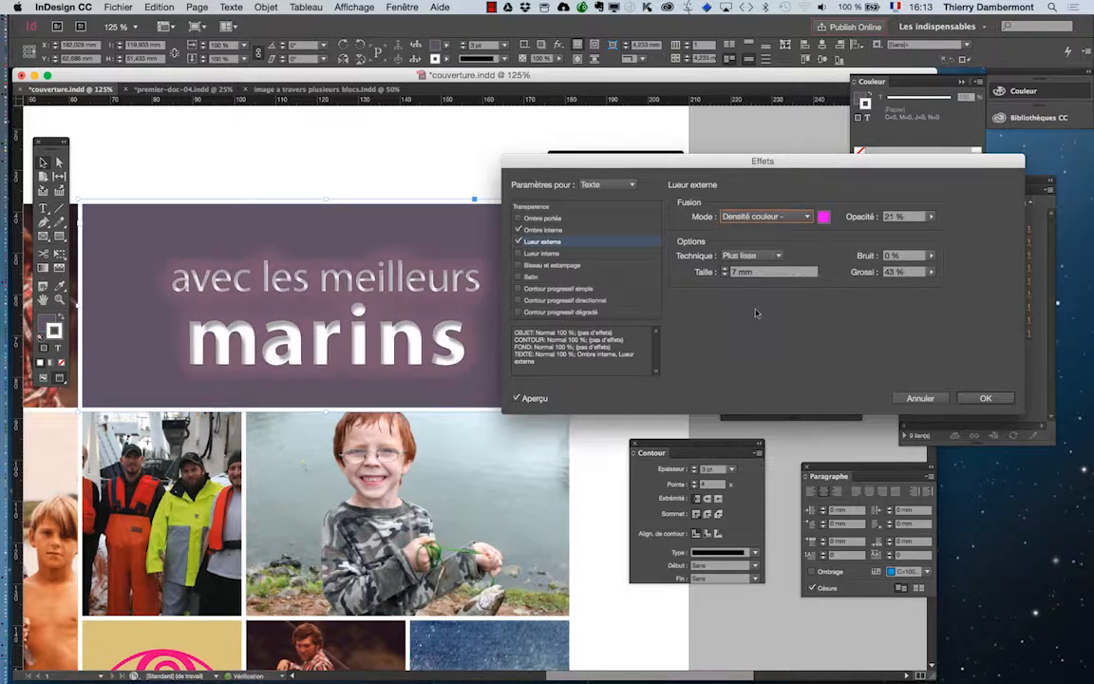
{"action": "left_click", "coordinate": [750, 216]}
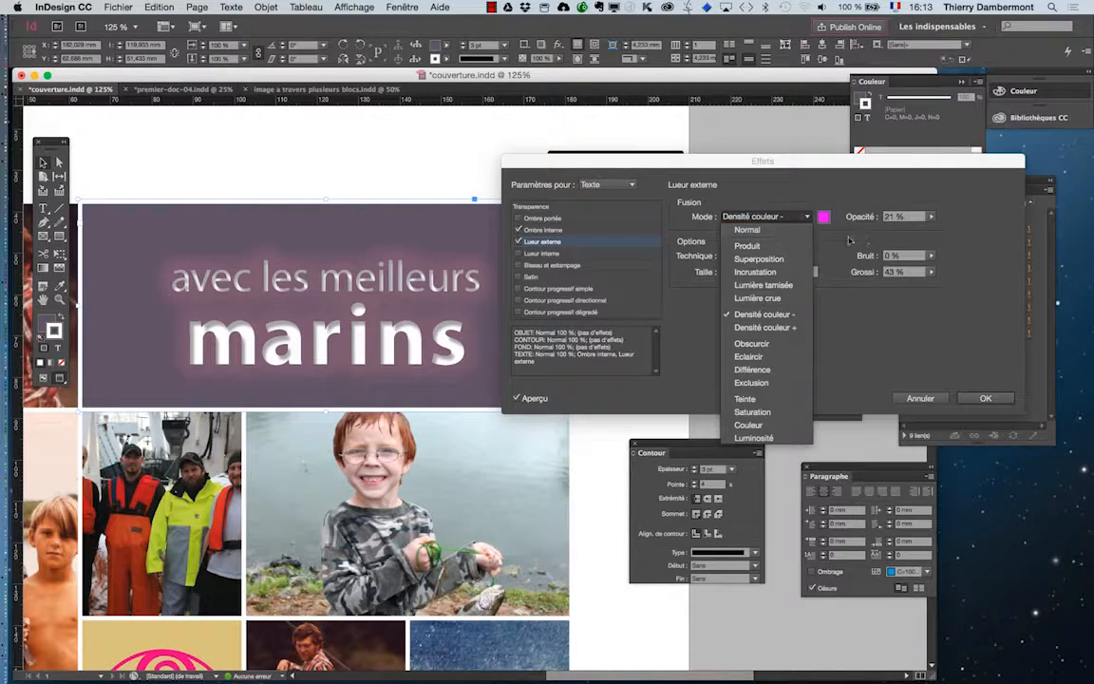
Step: Set the outer glow's colour to the green swatch C=75 M=5 J=100 N=0 and apply the effects
{"action": "left_click", "coordinate": [825, 219]}
{"action": "scroll", "coordinate": [750, 439], "scroll_direction": "down", "scroll_amount": 3}
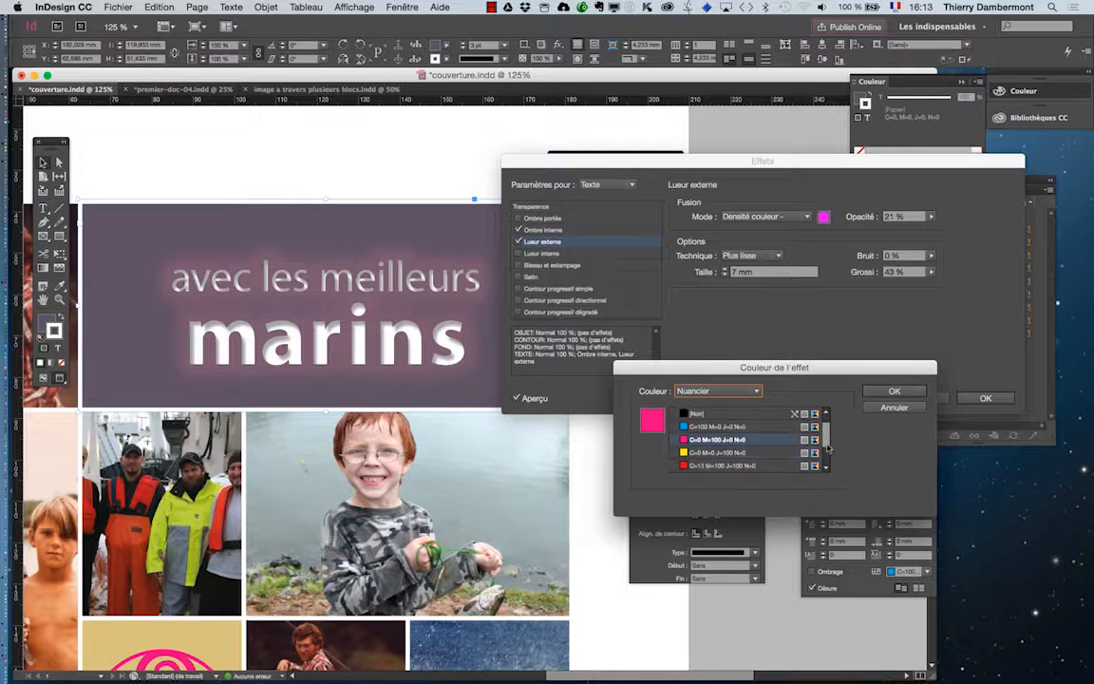
{"action": "left_click", "coordinate": [725, 464]}
{"action": "left_click", "coordinate": [724, 452]}
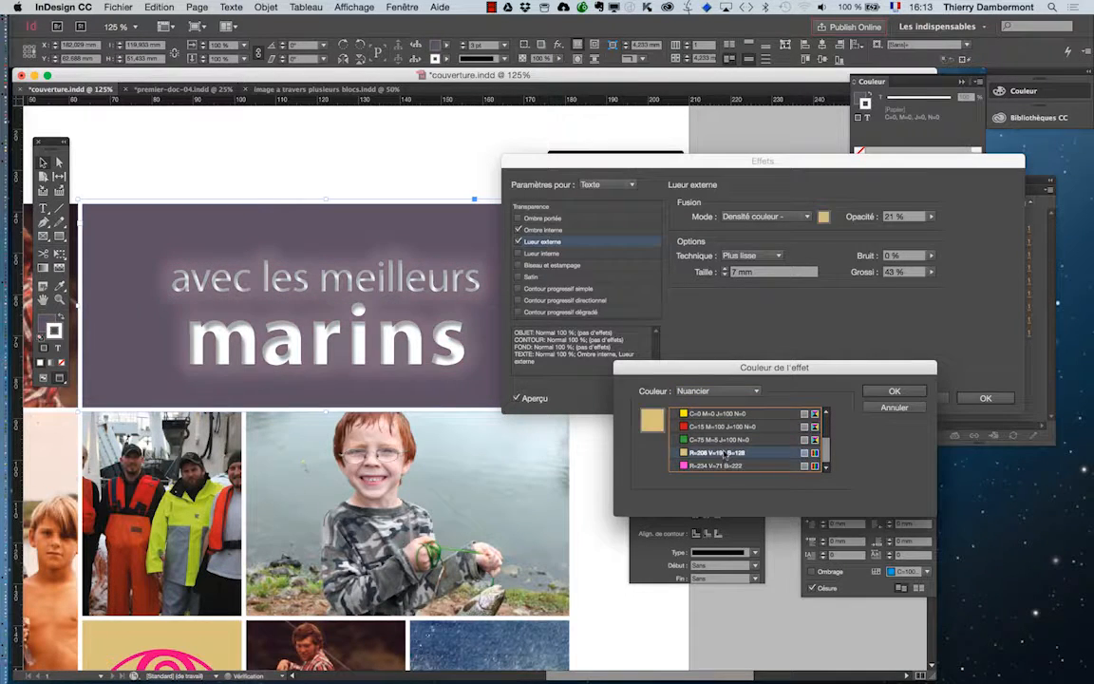
{"action": "left_click", "coordinate": [724, 440]}
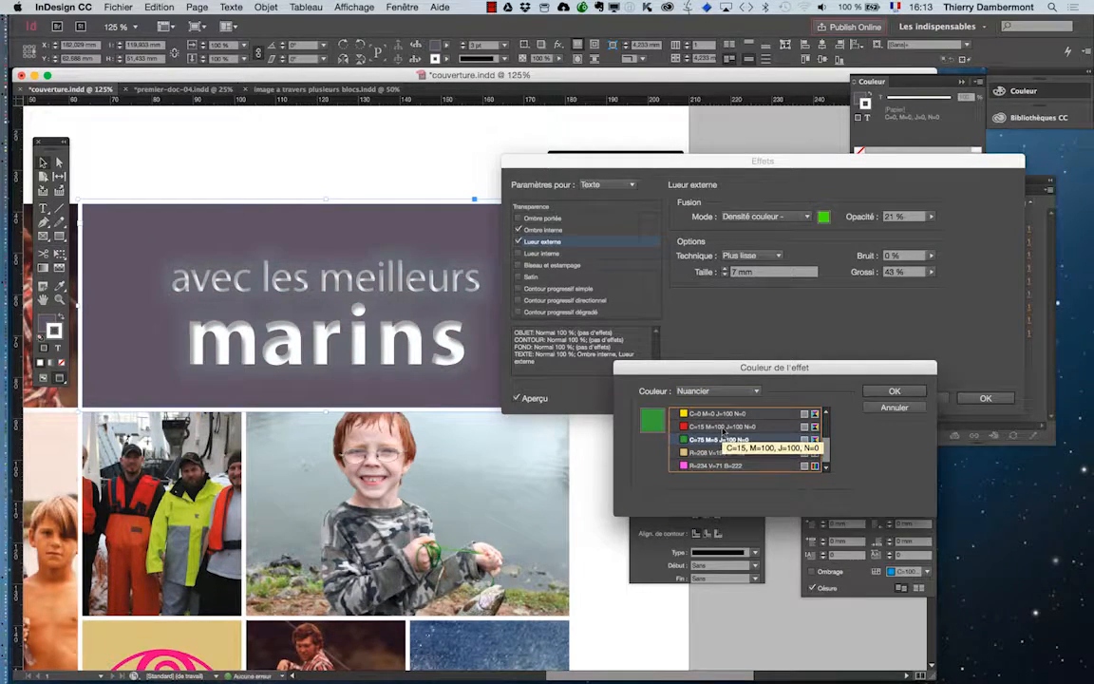
{"action": "left_click", "coordinate": [894, 391]}
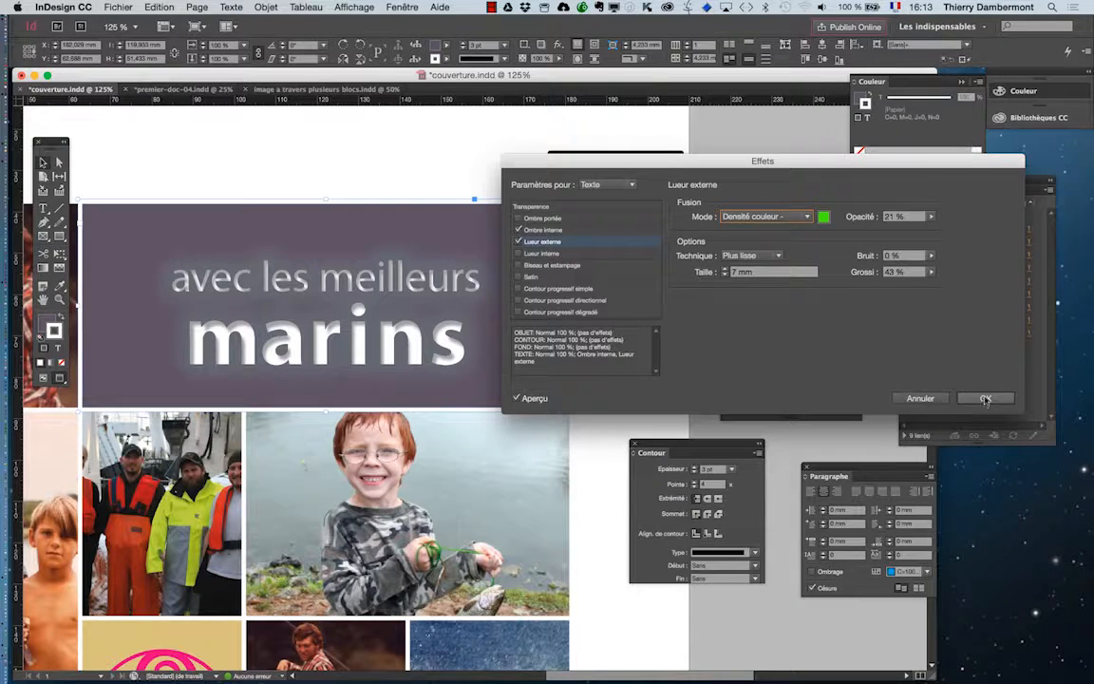
{"action": "key", "text": "Return"}
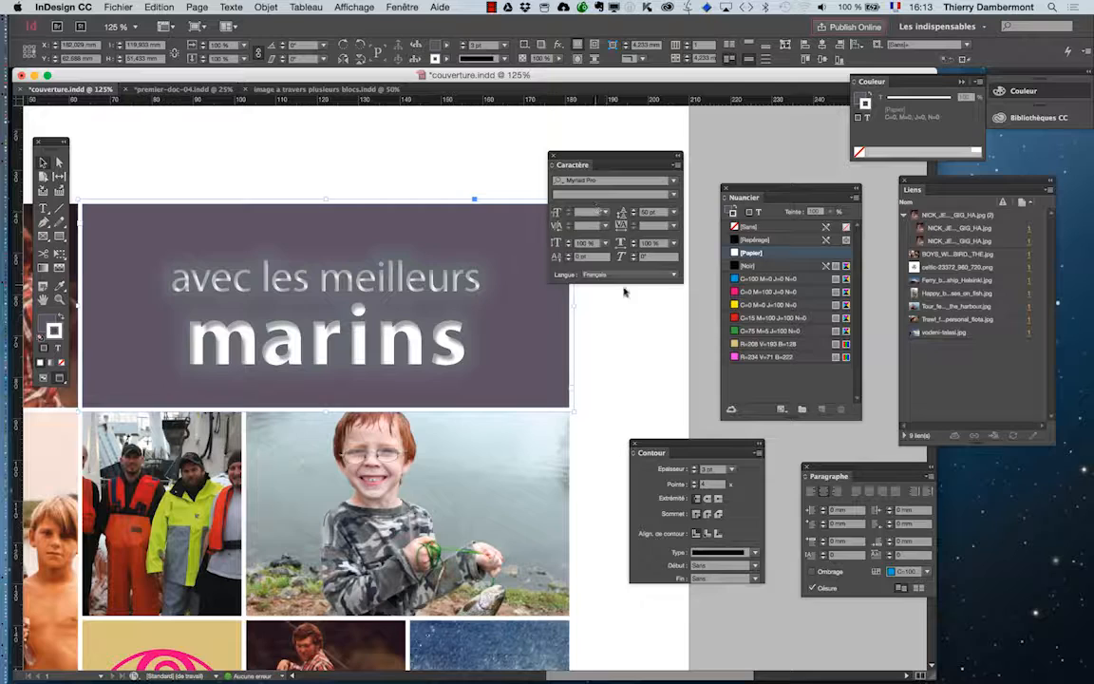
Step: Remove the outer glow (Lueur externe) from the title block's text, keeping only the inner shadow
{"action": "left_click", "coordinate": [267, 8]}
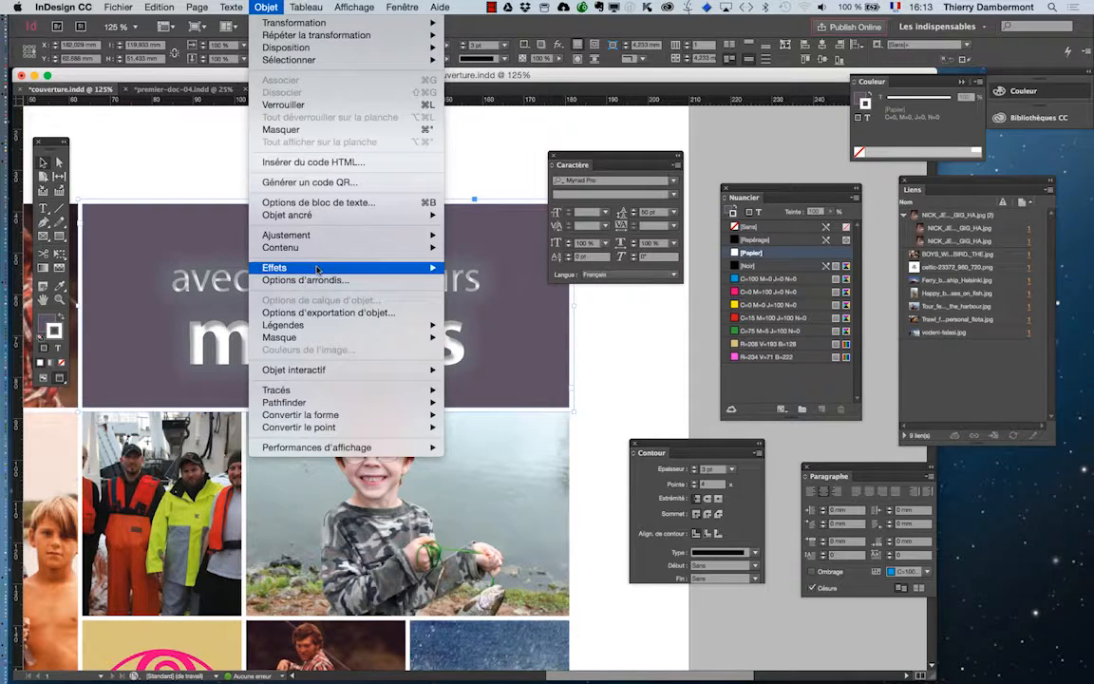
{"action": "mouse_move", "coordinate": [285, 268]}
{"action": "left_click", "coordinate": [489, 268]}
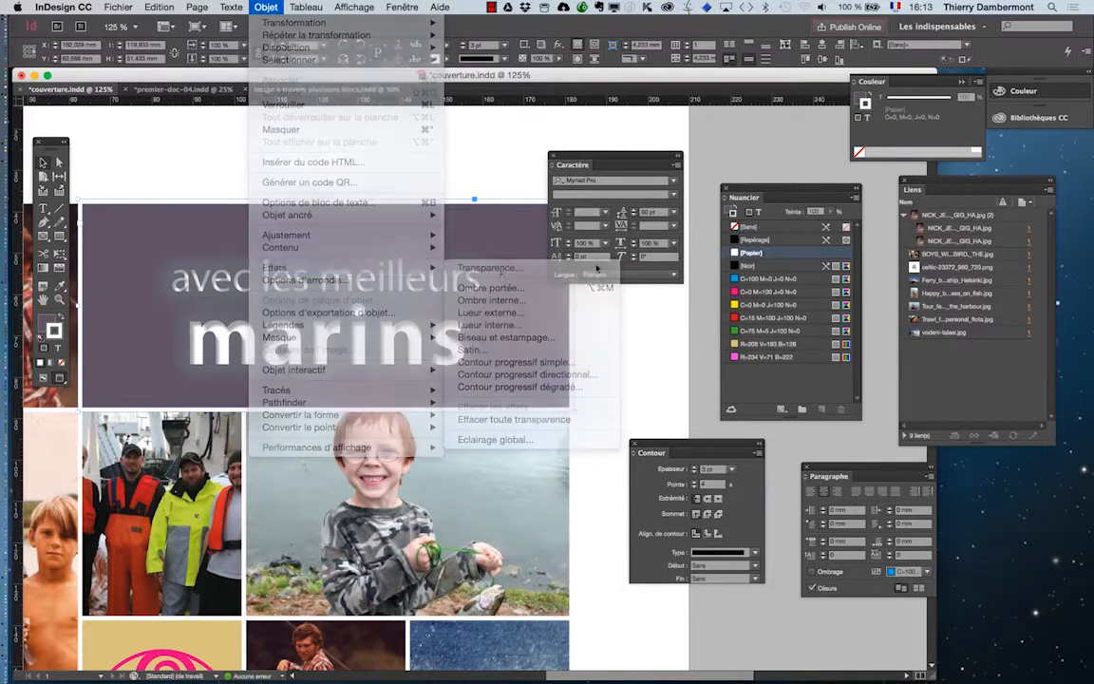
{"action": "left_click", "coordinate": [628, 185]}
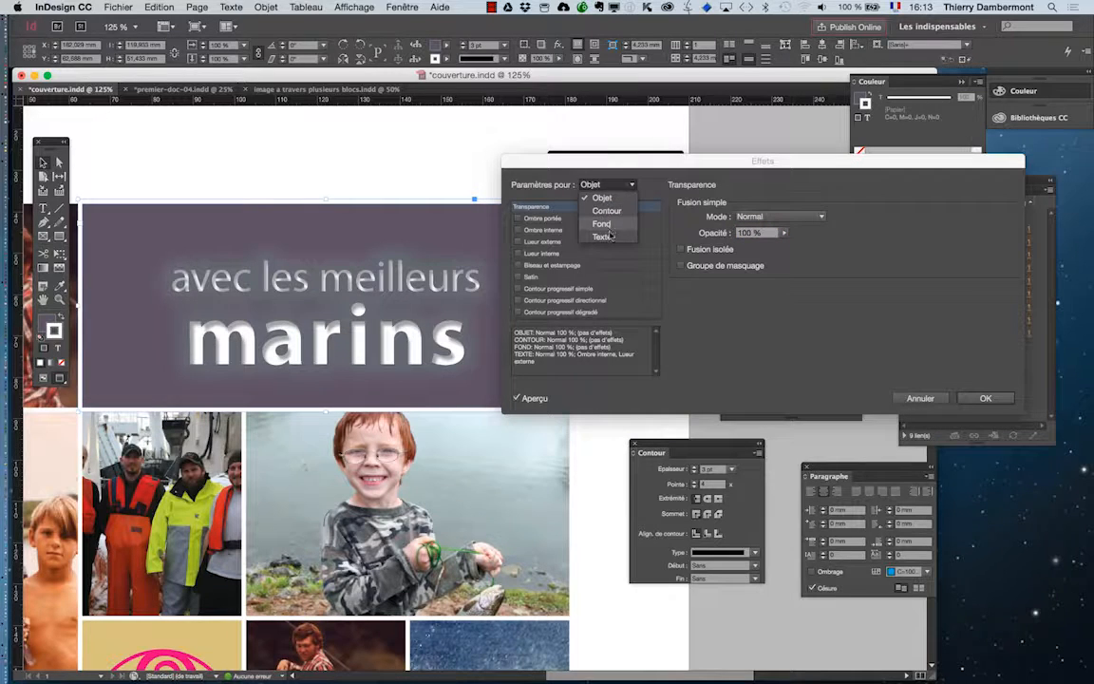
{"action": "left_click", "coordinate": [597, 221]}
{"action": "left_click", "coordinate": [519, 241]}
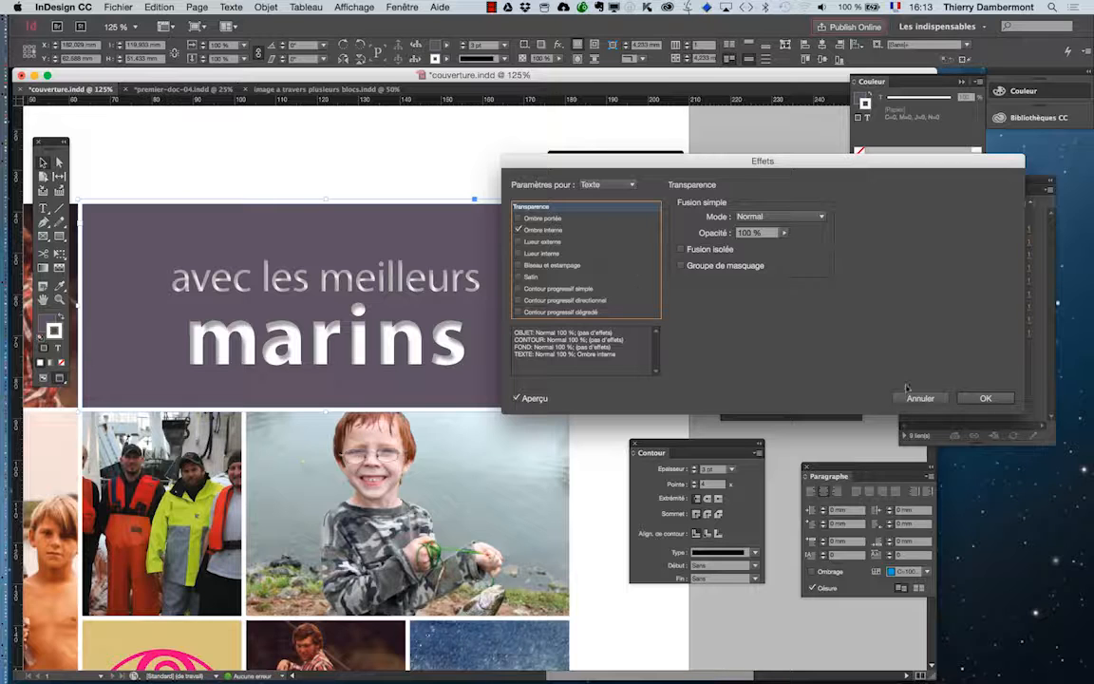
{"action": "key", "text": "Return"}
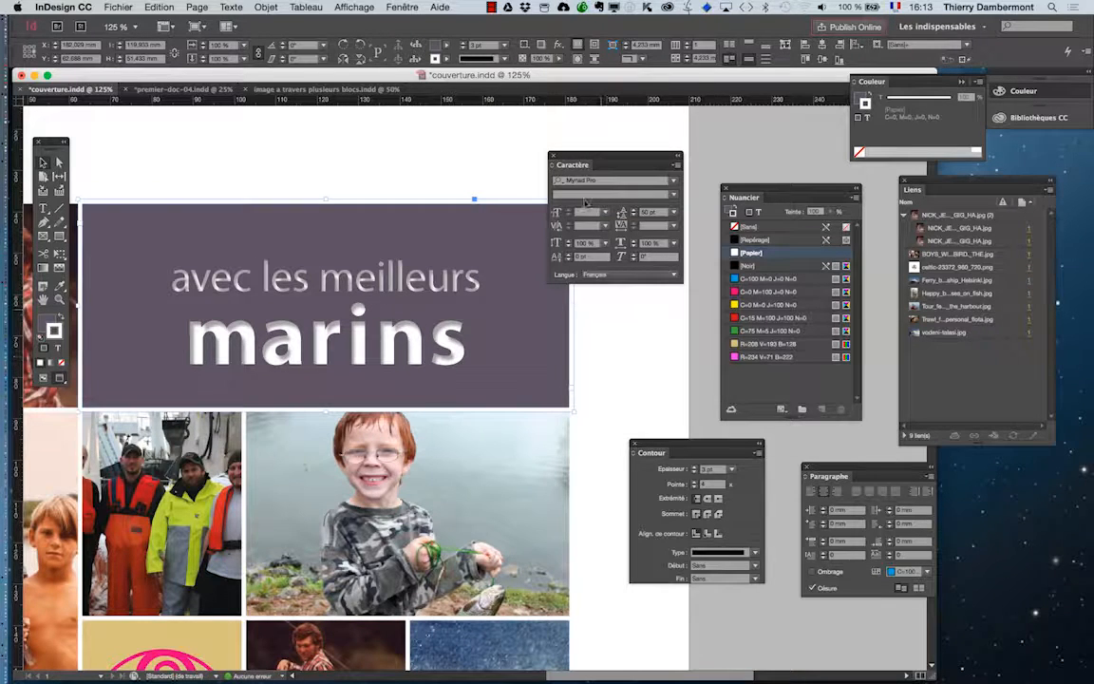
Step: Examine the title within the whole cover layout at 75 % zoom, and reselect its text block
{"action": "left_click", "coordinate": [527, 187]}
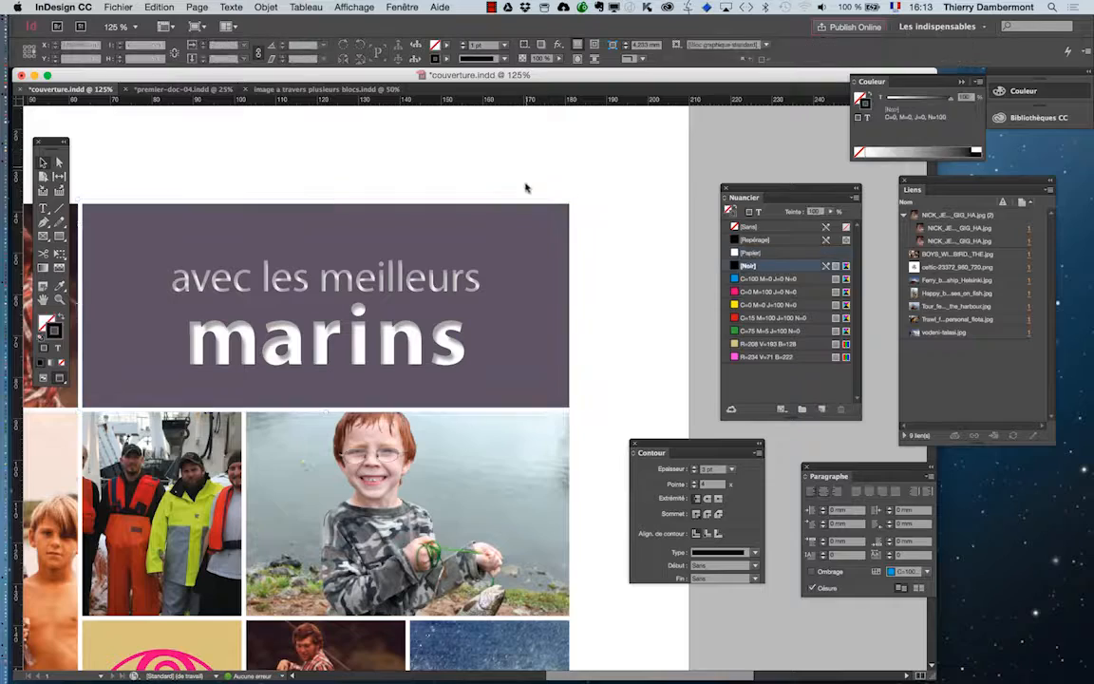
{"action": "left_click_drag", "start_coordinate": [331, 307], "coordinate": [458, 260]}
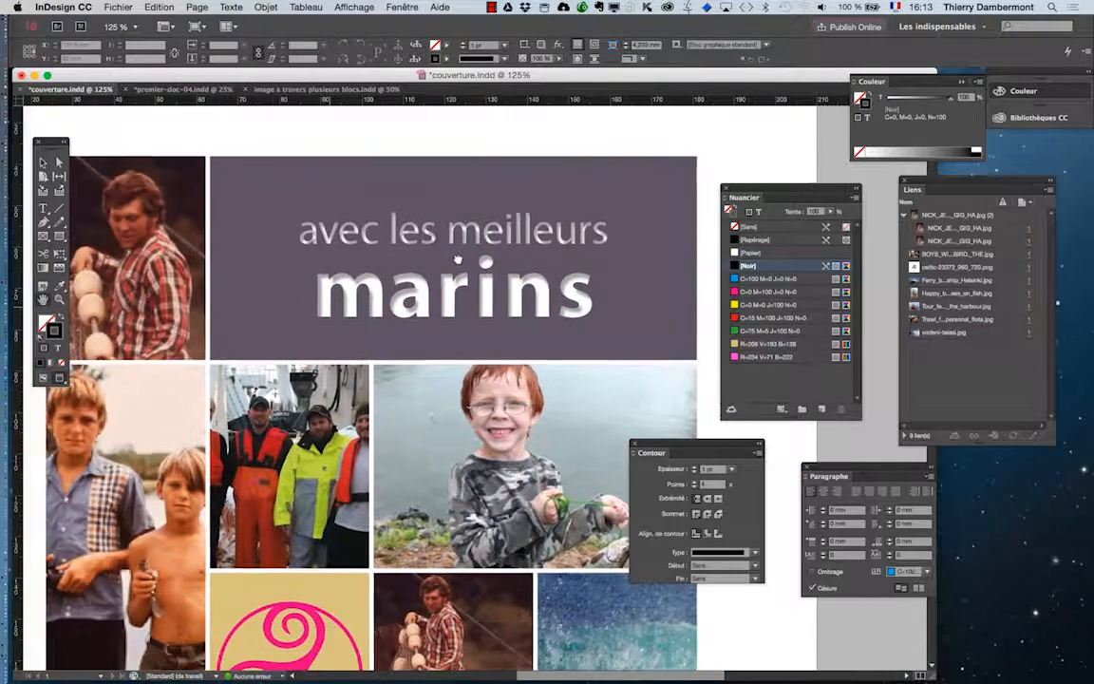
{"action": "scroll", "coordinate": [442, 269], "scroll_direction": "down", "scroll_amount": 1}
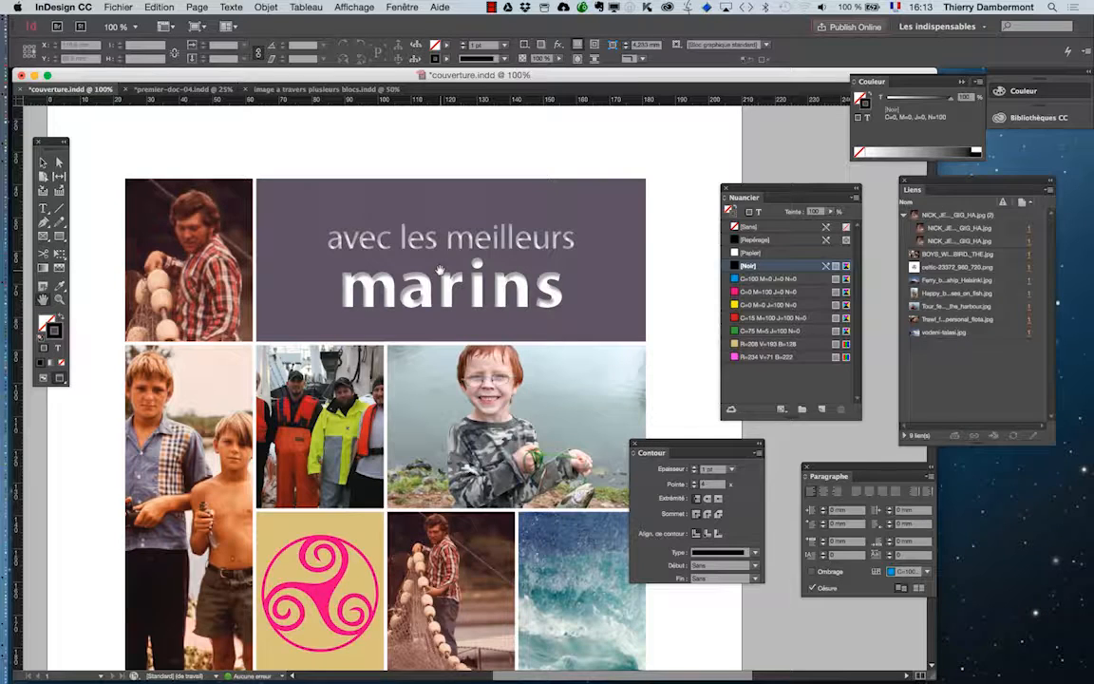
{"action": "scroll", "coordinate": [398, 247], "scroll_direction": "down", "scroll_amount": 1}
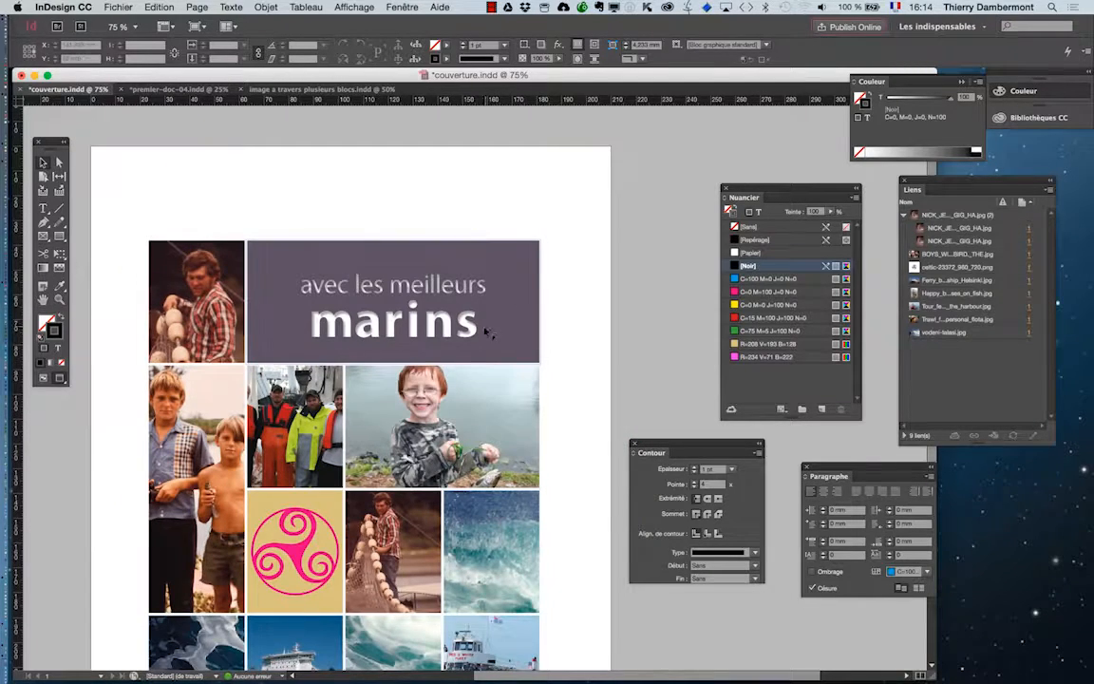
{"action": "scroll", "coordinate": [465, 365], "scroll_direction": "down", "scroll_amount": 2}
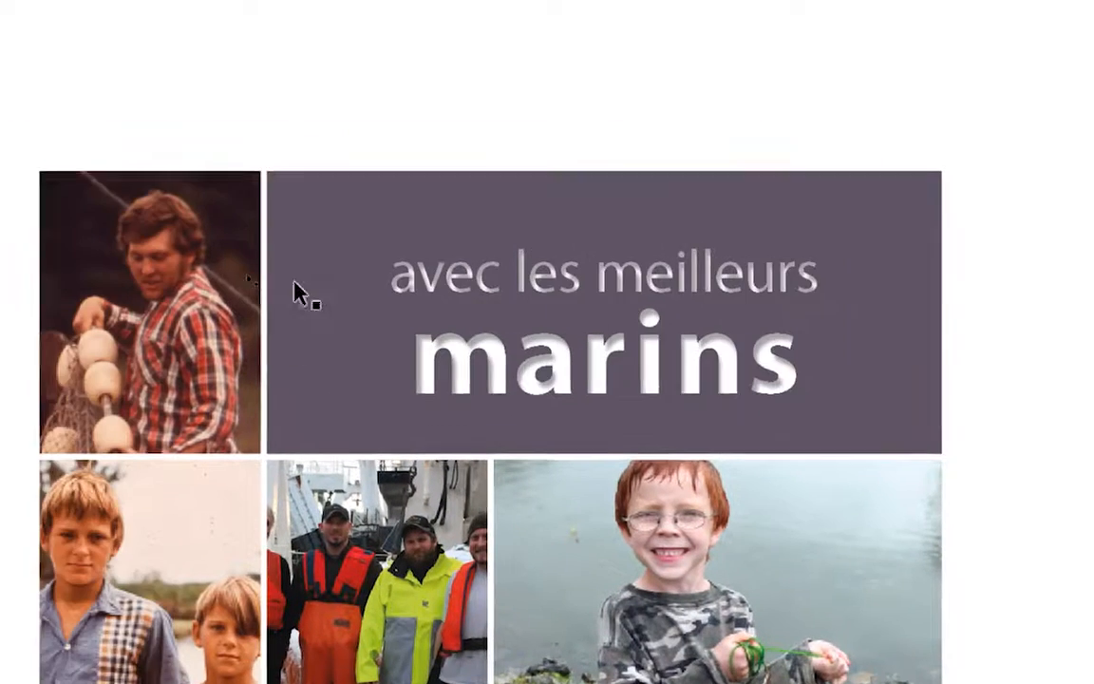
{"action": "left_click", "coordinate": [93, 257]}
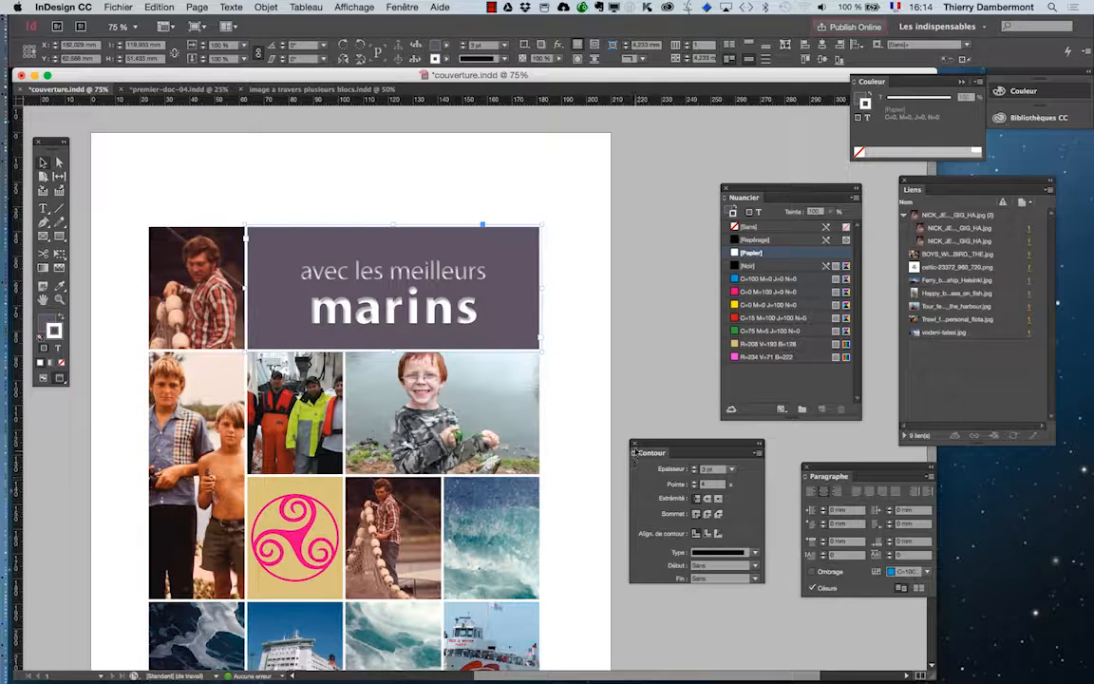
Step: Close the floating Contour, Paragraphe, Nuancier, Liens and Couleur panels and display the layers (Calques) of the document
{"action": "left_click", "coordinate": [635, 443]}
{"action": "left_click", "coordinate": [806, 467]}
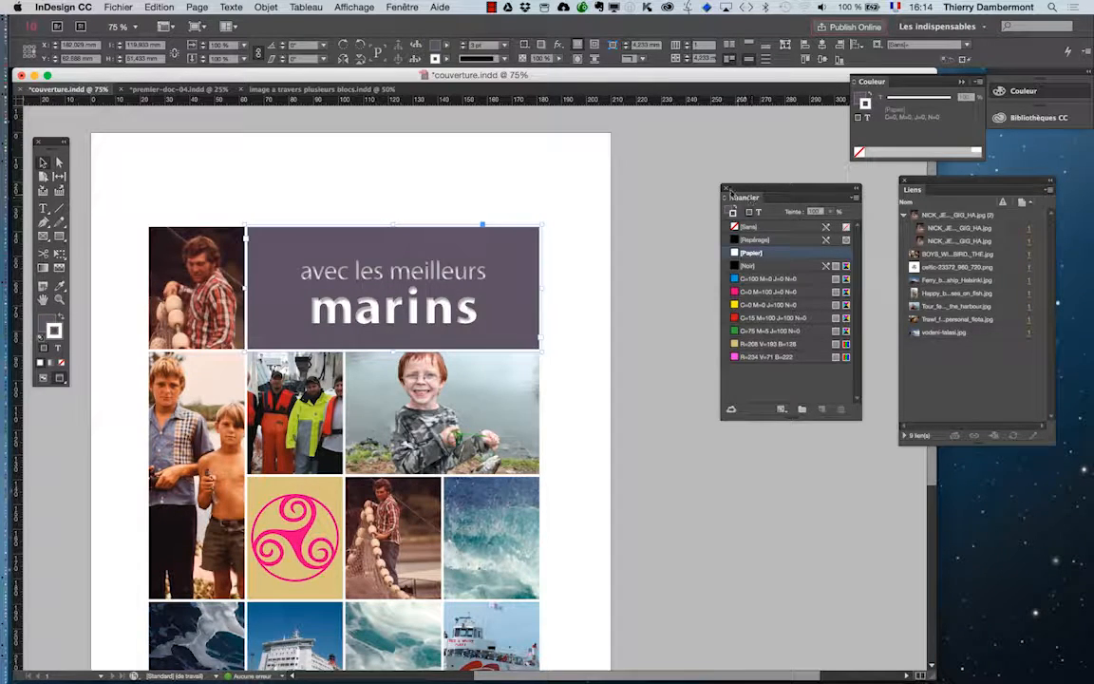
{"action": "left_click", "coordinate": [724, 187]}
{"action": "left_click", "coordinate": [904, 180]}
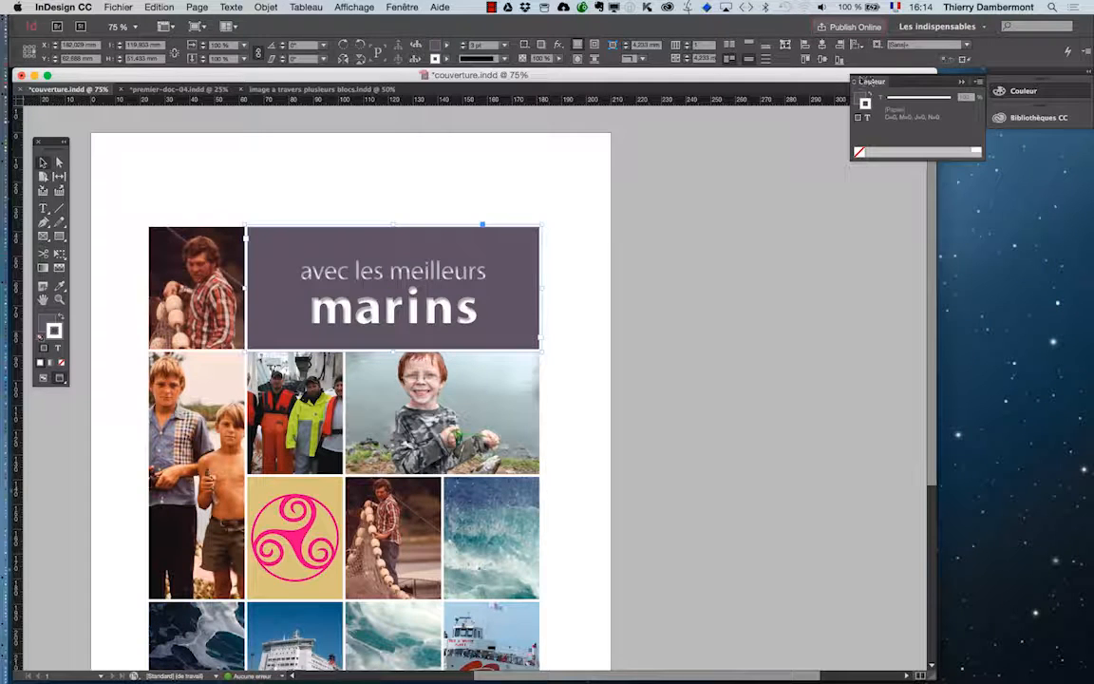
{"action": "left_click", "coordinate": [854, 82]}
{"action": "left_click", "coordinate": [399, 7]}
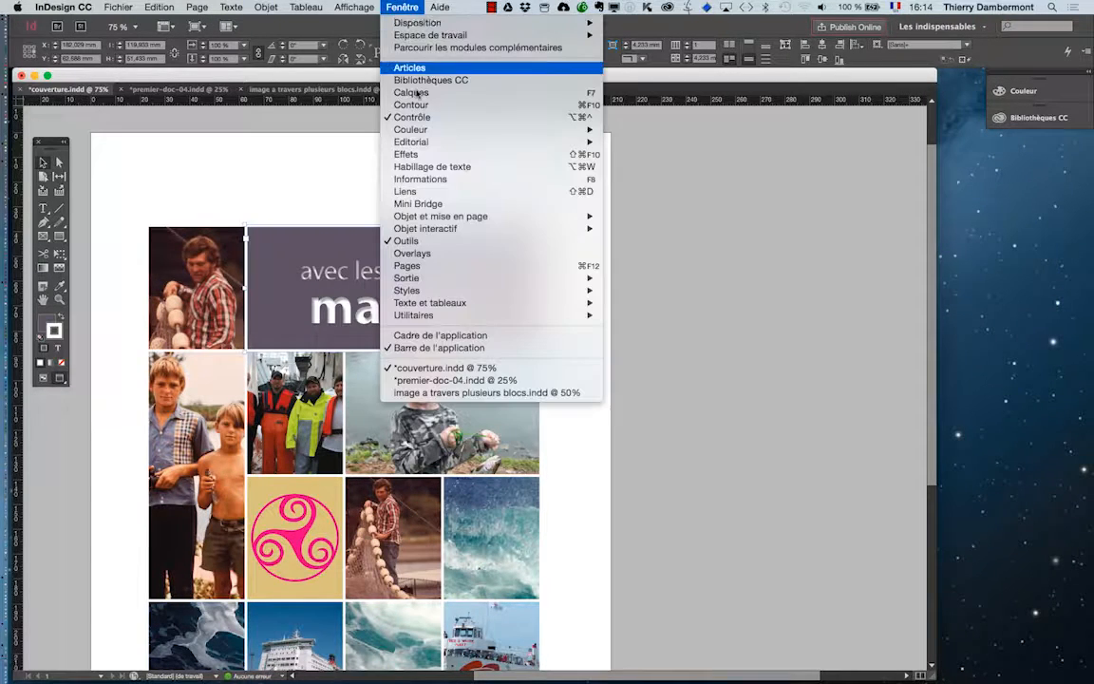
{"action": "left_click", "coordinate": [415, 90]}
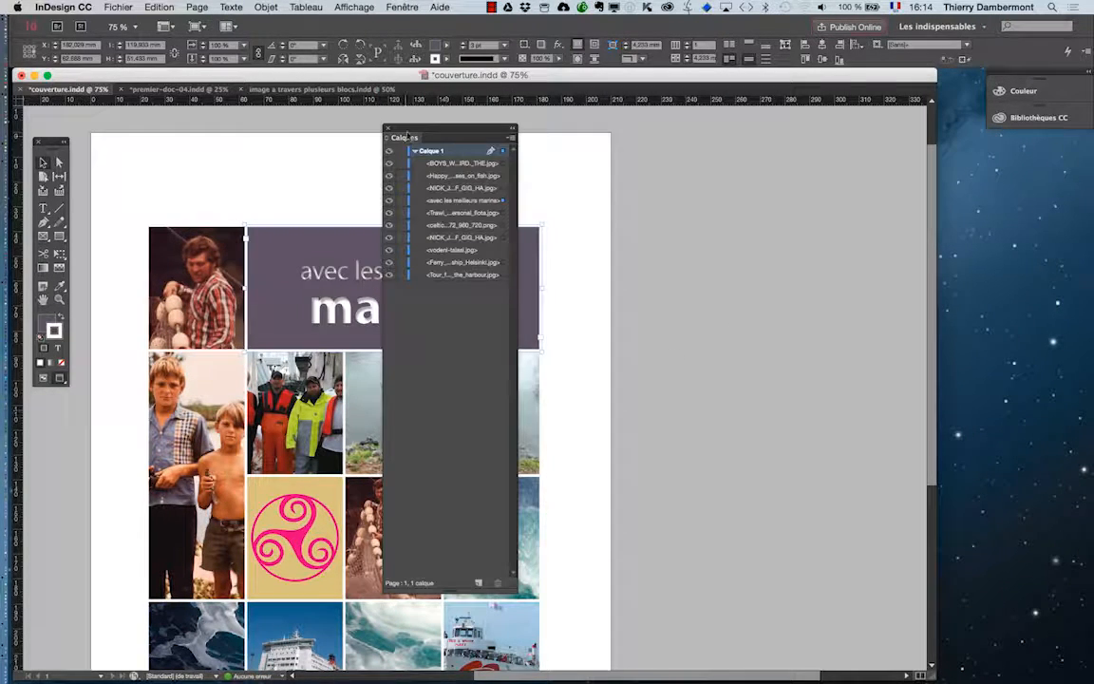